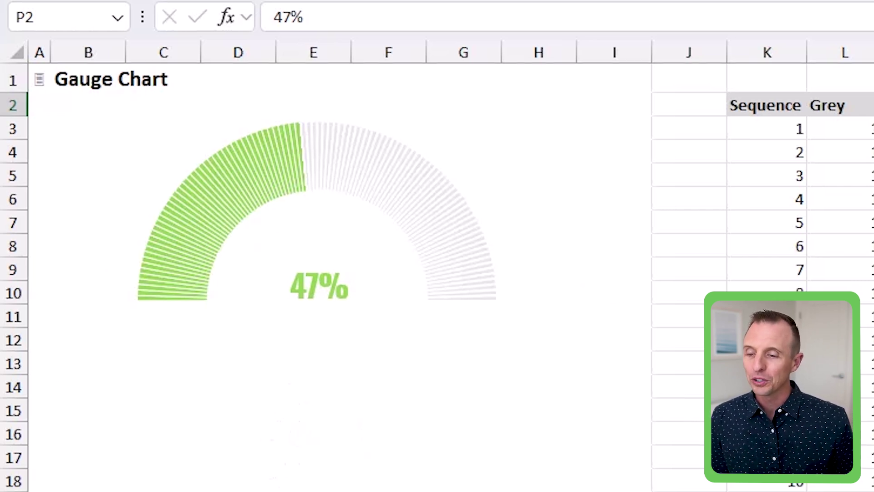
# - Switch to the Dashboard sheet with its scorecard, calendar and 47% gauge panels
pyautogui.click(103, 449)
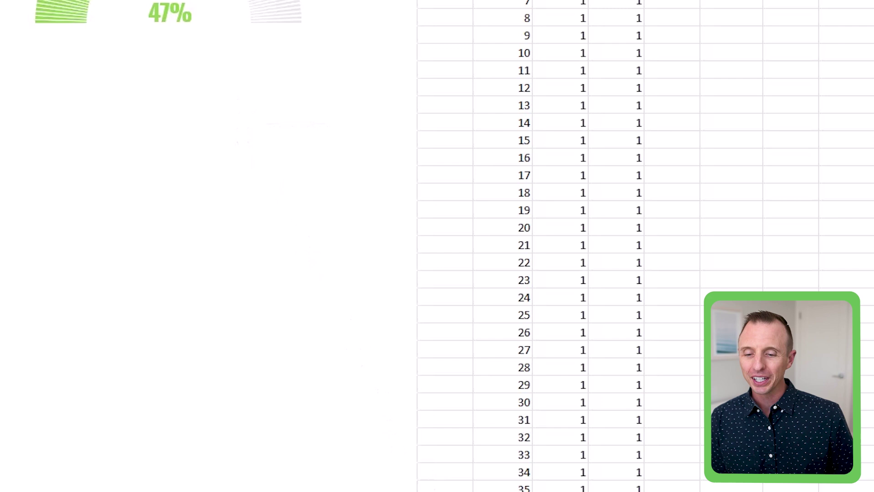
# - Go to the Boring Gauge sheet, then to the Gauge - Follow Along sheet
pyautogui.click(427, 463)
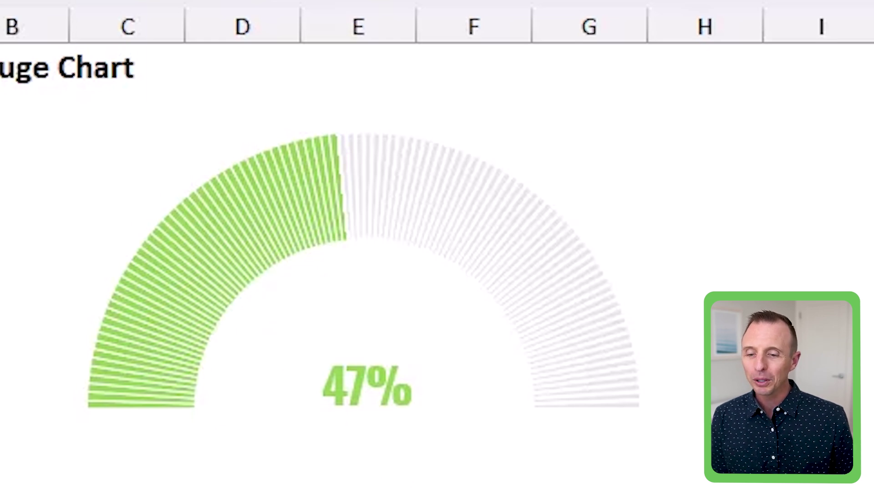
pyautogui.click(208, 474)
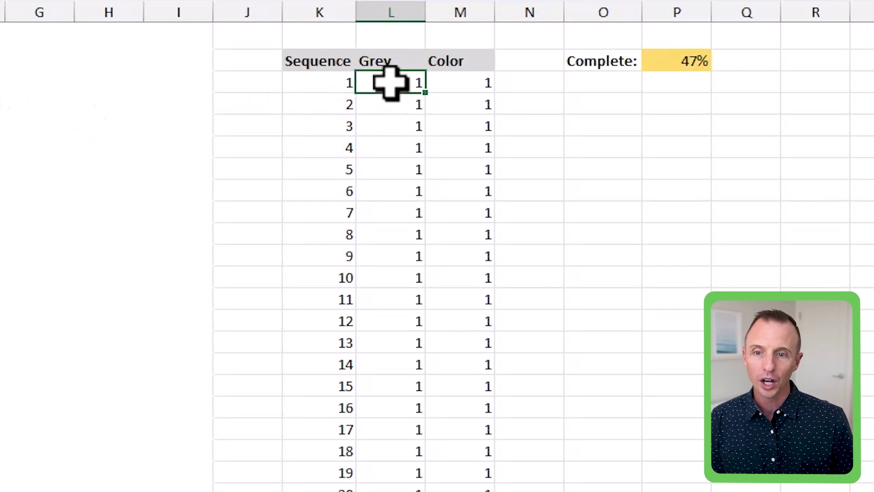
pyautogui.hotkey('ctrl', 'Down')
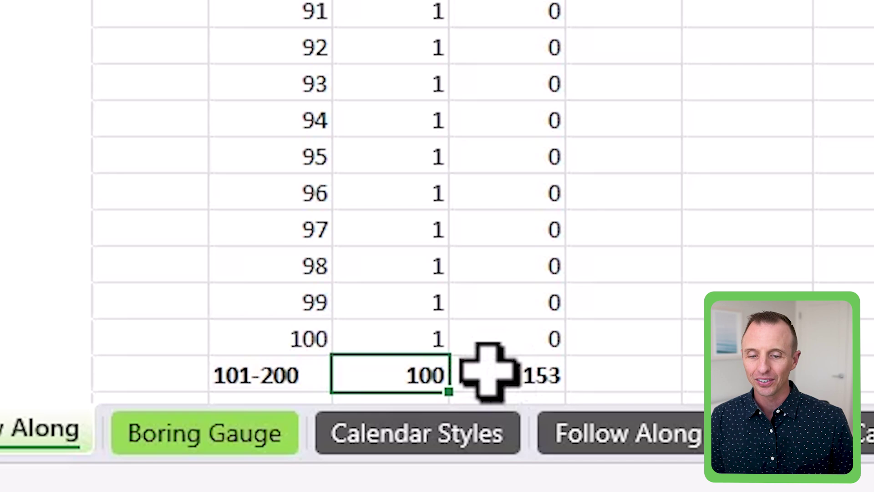
pyautogui.hotkey('ctrl', 'Up')
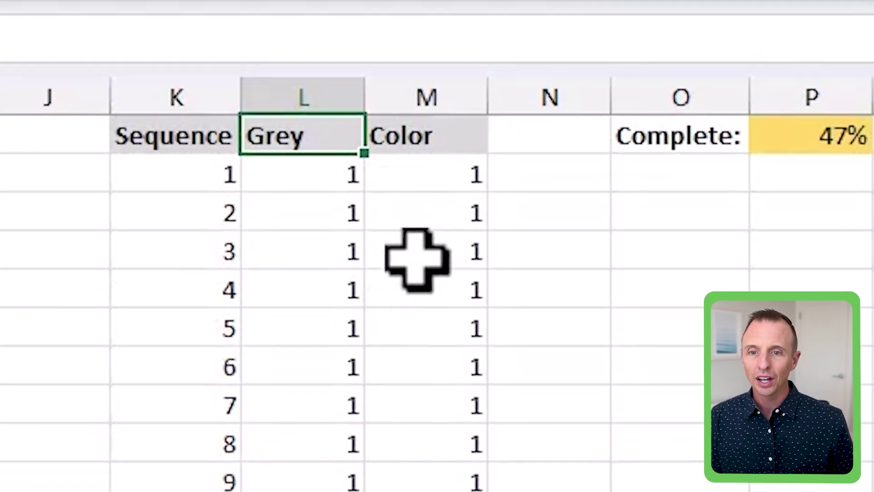
pyautogui.click(425, 178)
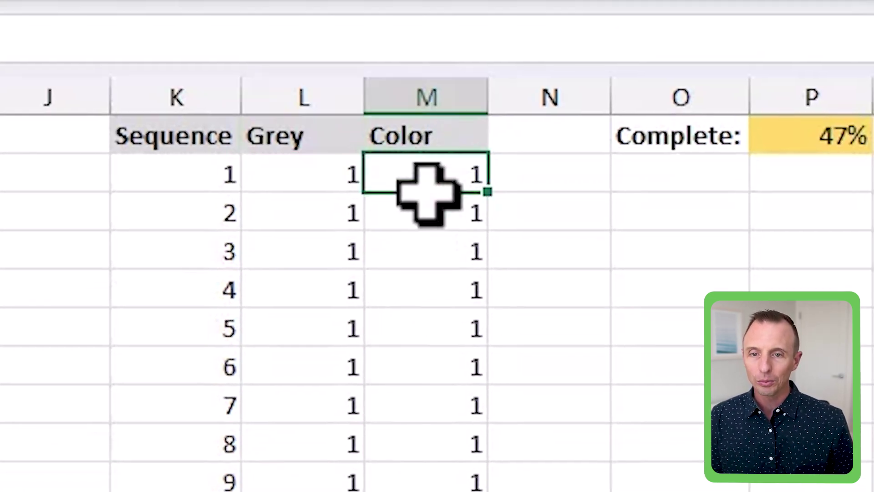
pyautogui.press('F2')
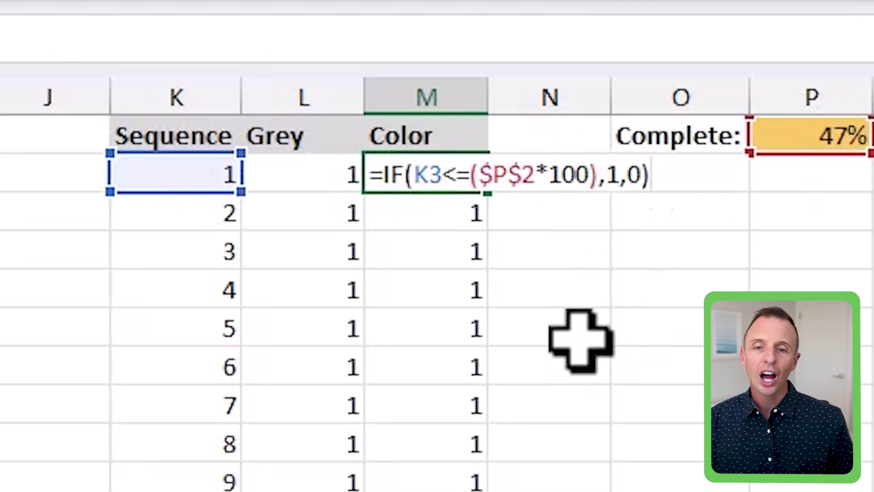
pyautogui.hotkey('ctrl', 'Return')
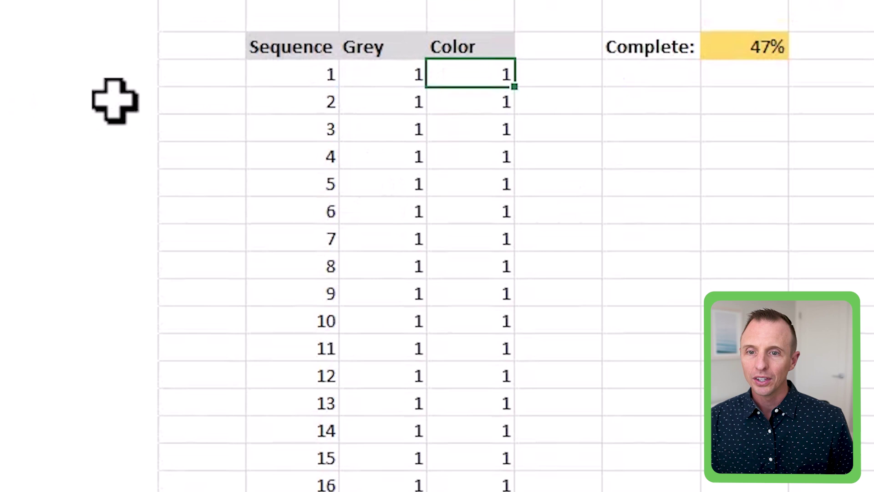
# - Insert a doughnut chart of the Grey column and place it under the Gauge Chart title
pyautogui.click(390, 46)
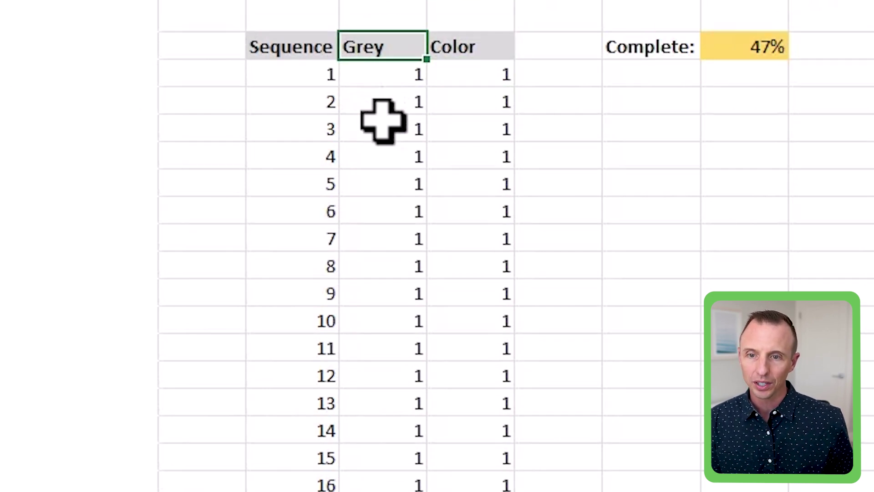
pyautogui.hotkey('ctrl', 'shift', 'Down')
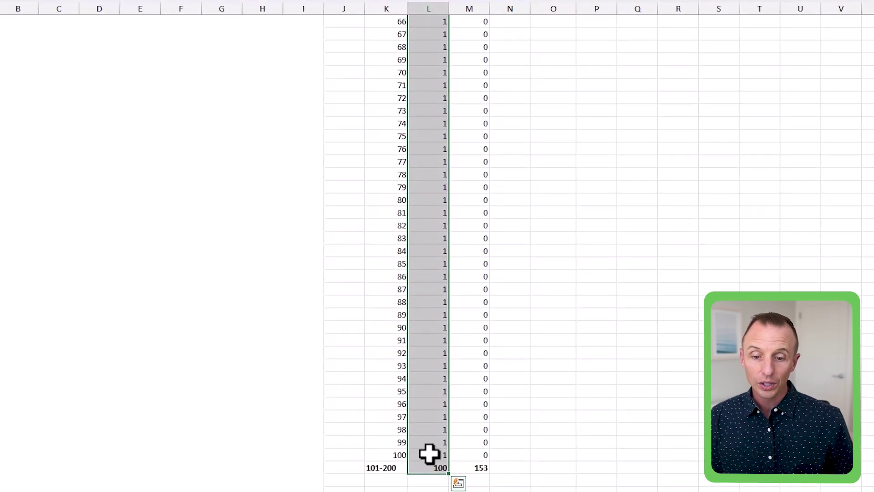
pyautogui.scroll(20, 410, 338)
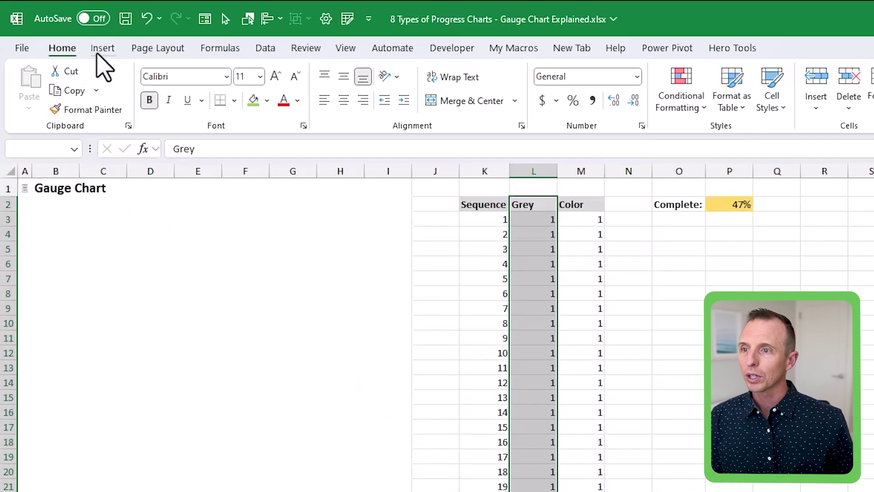
pyautogui.click(103, 48)
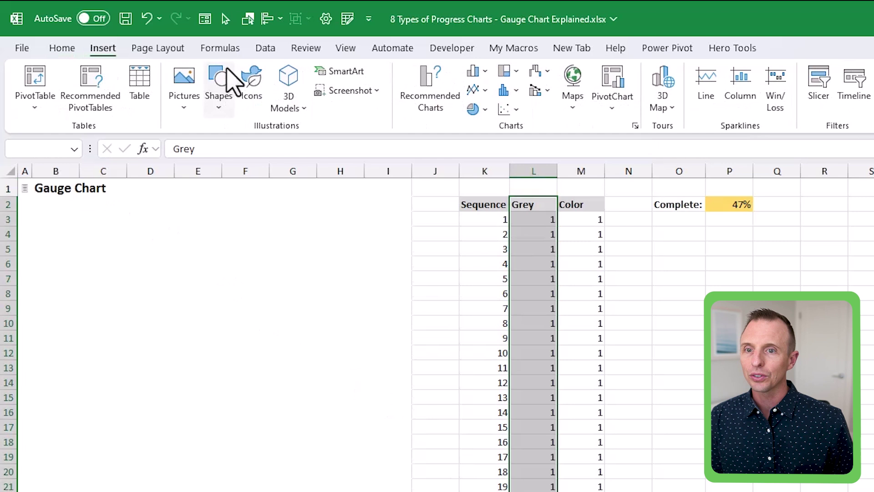
pyautogui.click(476, 109)
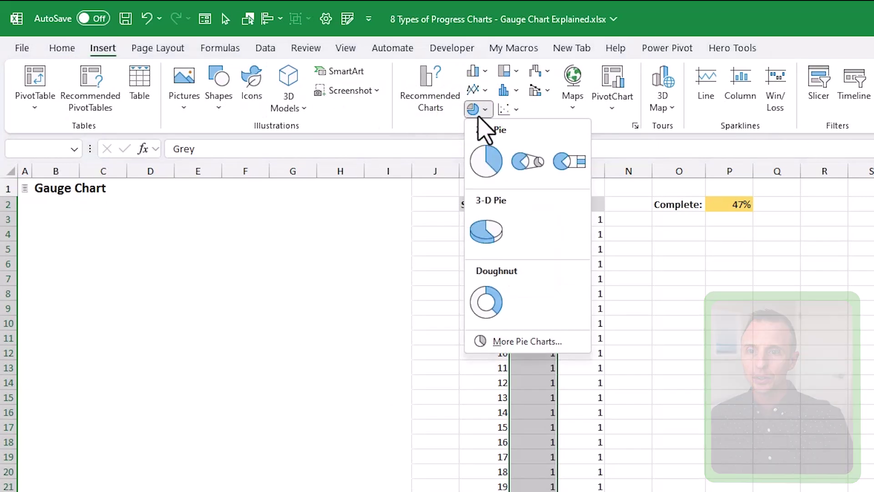
pyautogui.click(485, 305)
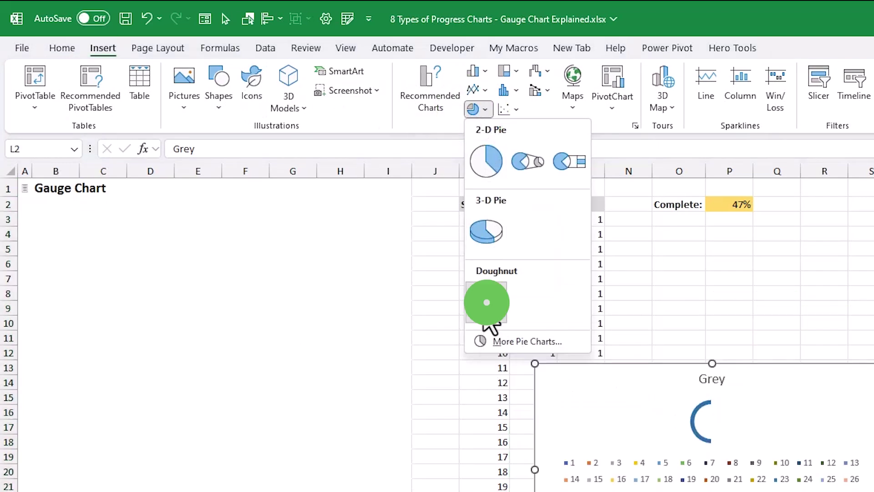
pyautogui.moveTo(597, 366); pyautogui.dragTo(86, 204)
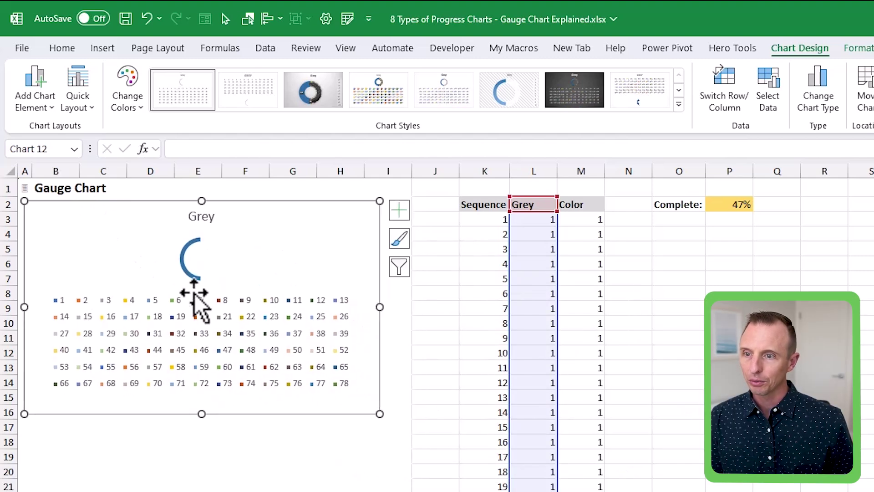
# - Enlarge the doughnut chart down to row 23 and remove its legend and Grey title
pyautogui.moveTo(380, 277); pyautogui.dragTo(379, 378)
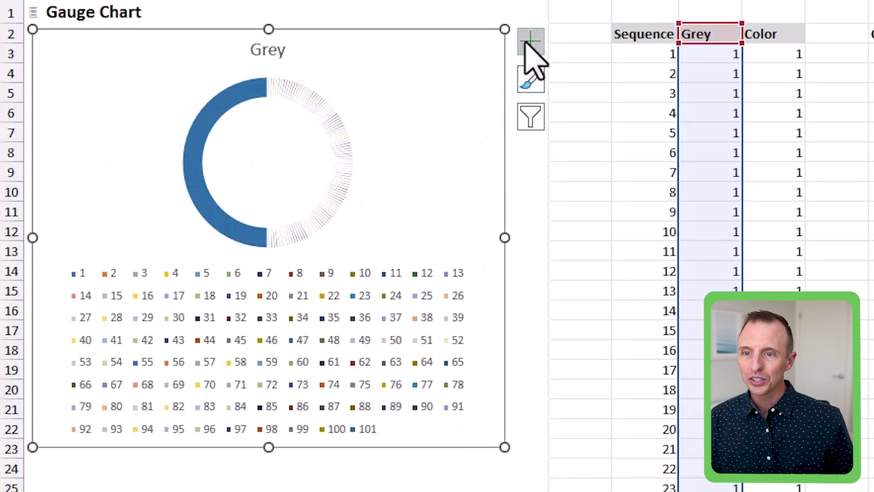
pyautogui.click(399, 74)
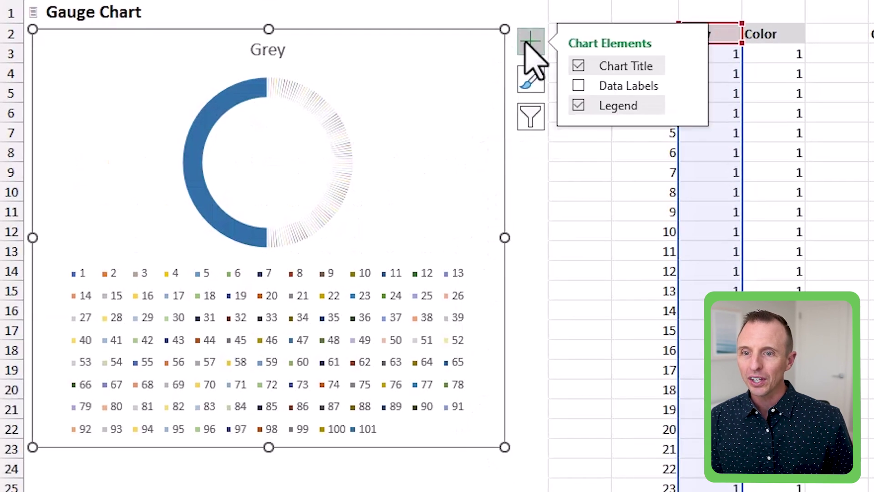
pyautogui.click(578, 106)
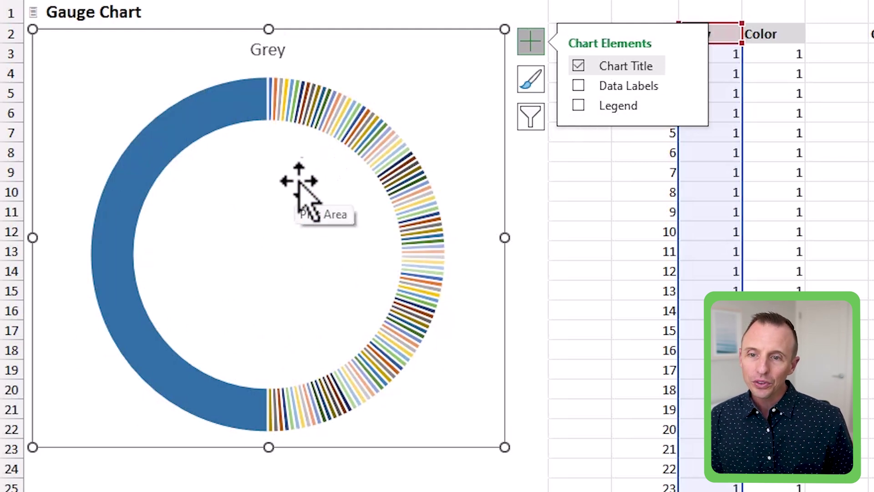
pyautogui.moveTo(319, 122)
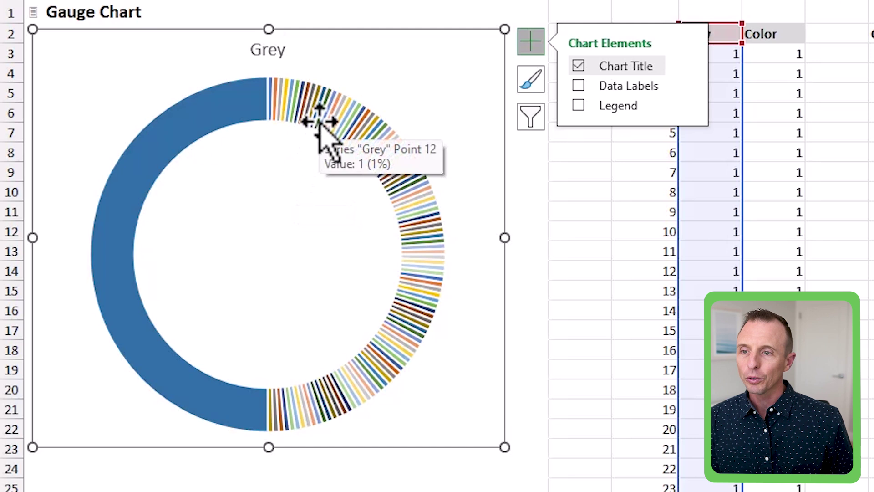
pyautogui.click(578, 65)
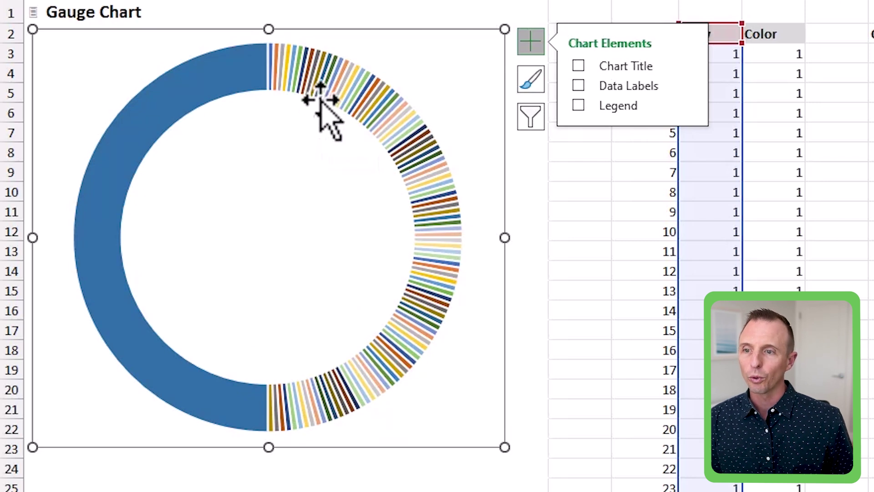
pyautogui.click(233, 71)
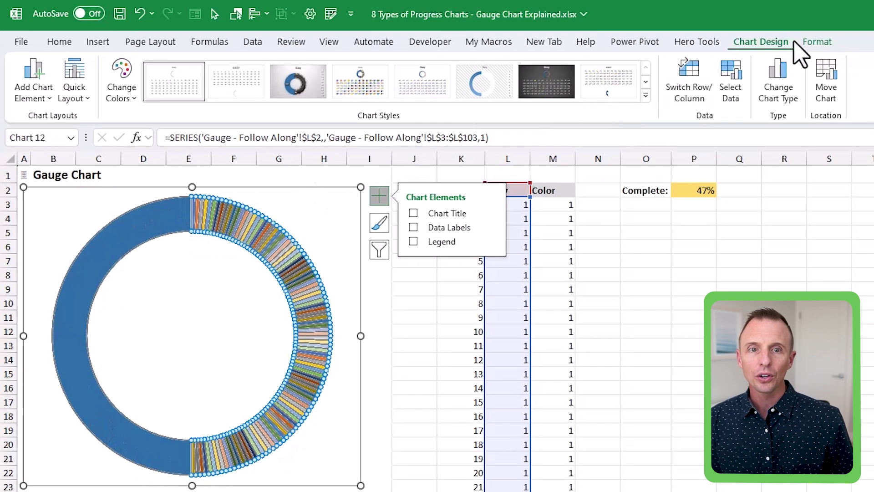
# - Give the Grey series a light grey fill with white outlines between its segments
pyautogui.click(816, 42)
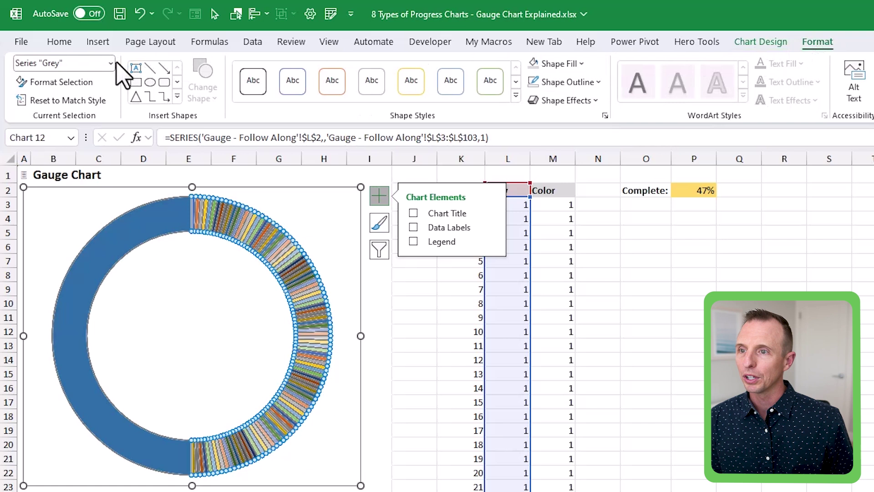
pyautogui.click(111, 63)
pyautogui.click(63, 115)
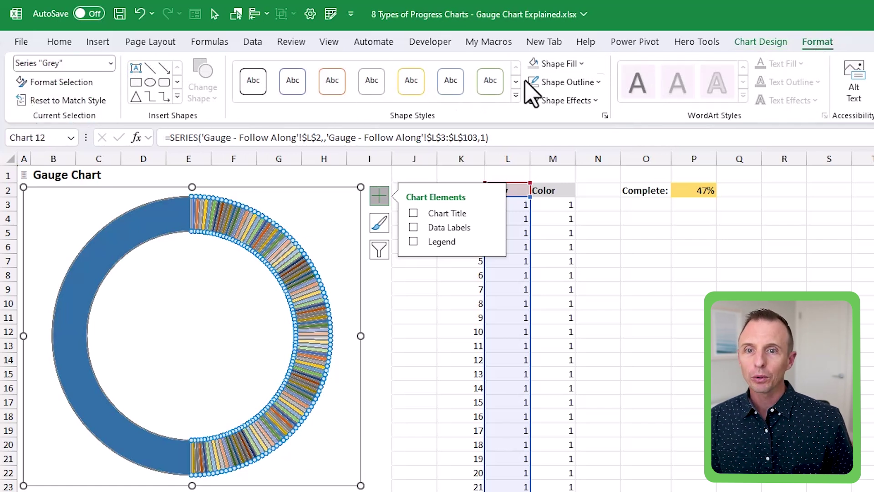
pyautogui.click(581, 64)
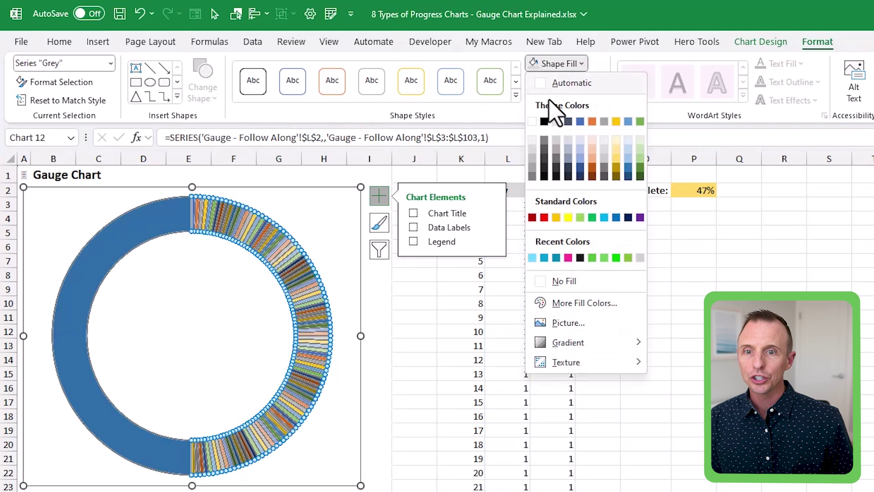
pyautogui.click(532, 149)
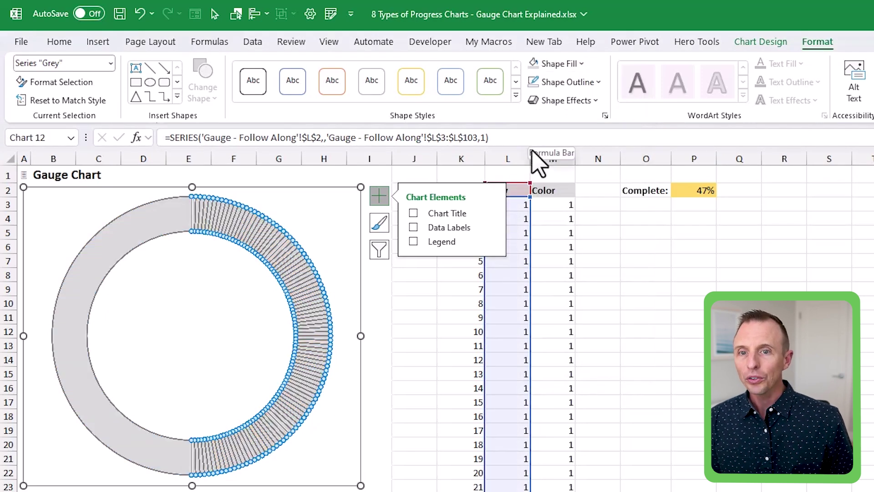
pyautogui.click(597, 83)
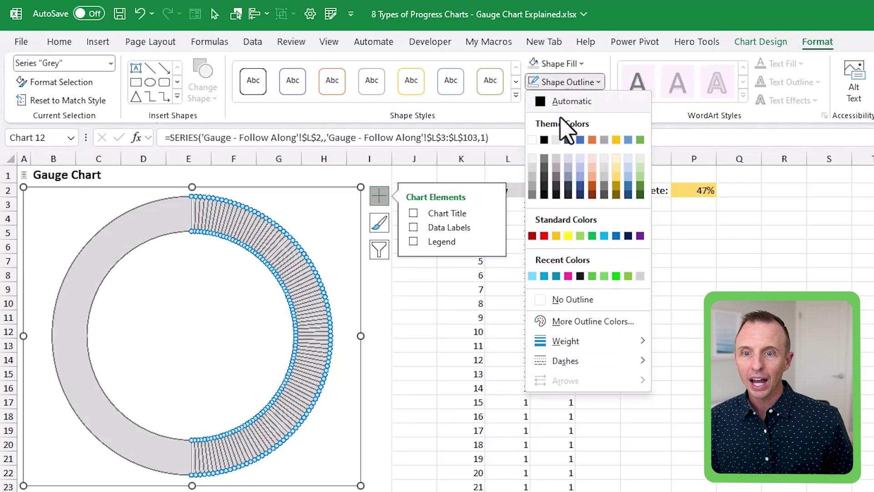
pyautogui.click(532, 139)
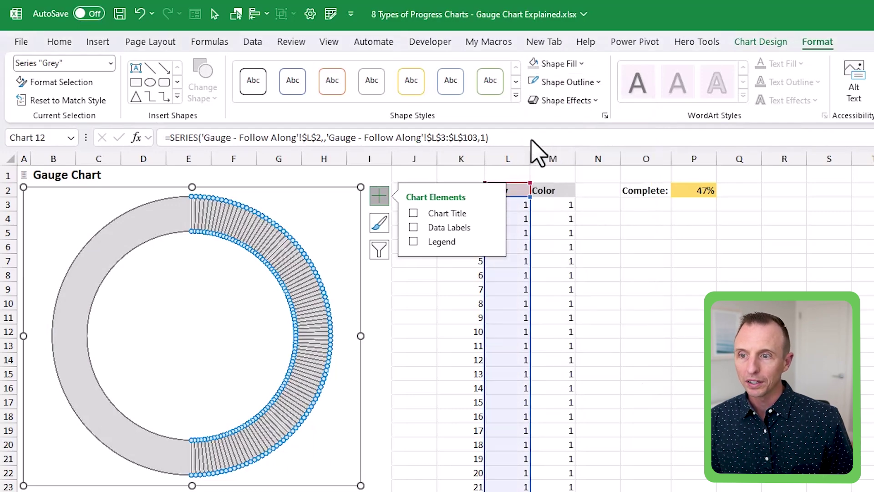
pyautogui.click(211, 285)
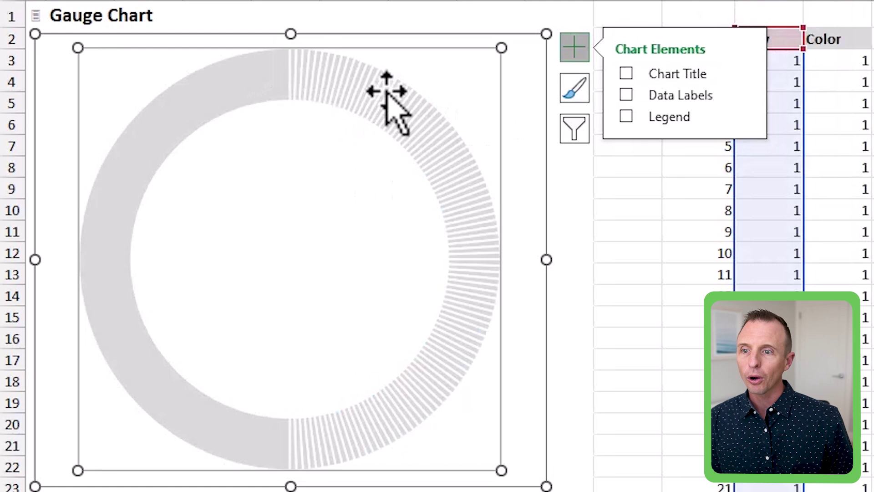
pyautogui.moveTo(468, 258)
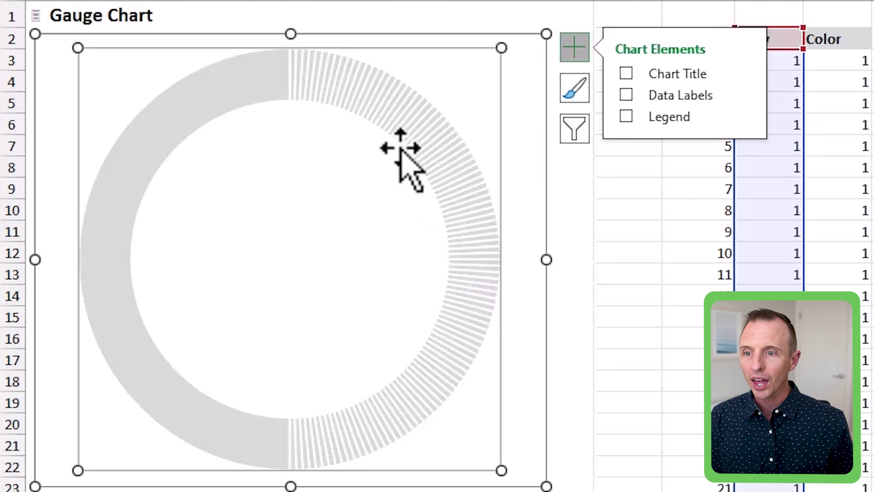
pyautogui.moveTo(396, 142)
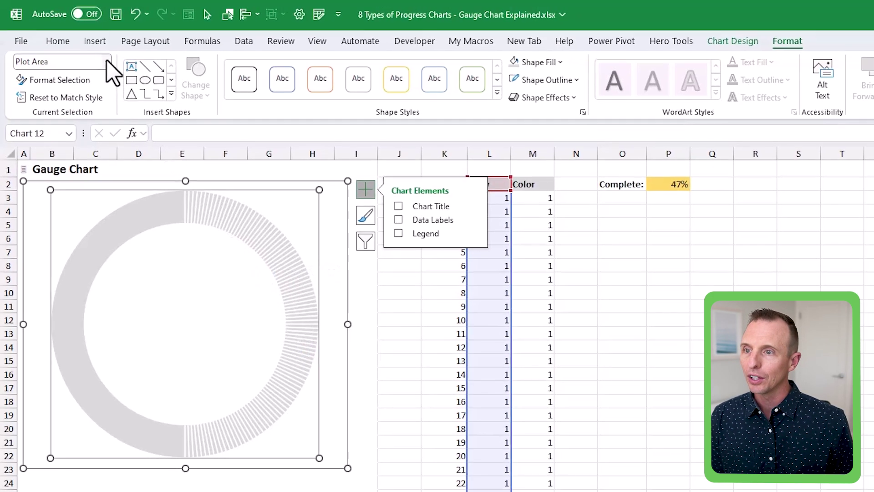
# - Rotate the Grey doughnut so the thin tick segments form the top half, then select the bottom slice
pyautogui.click(106, 62)
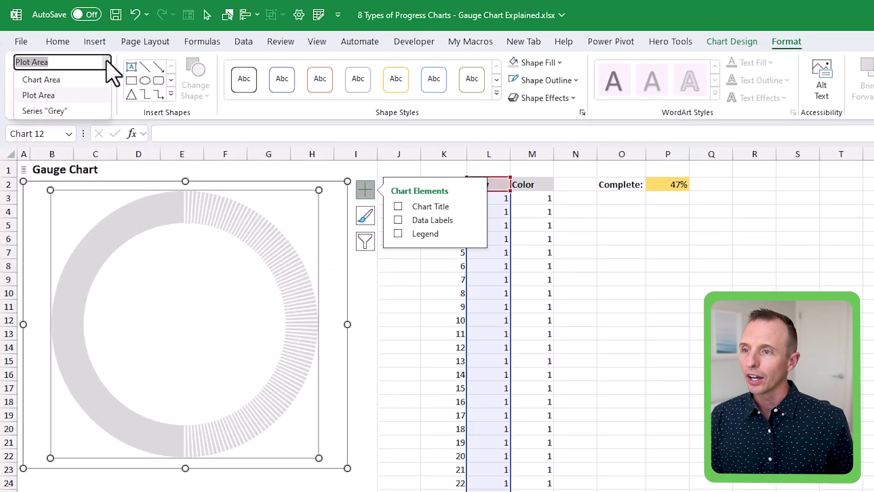
pyautogui.click(62, 110)
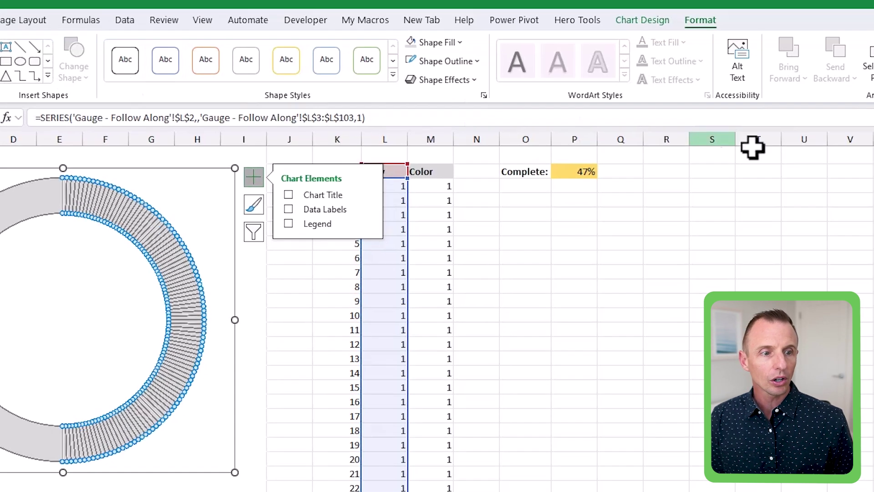
pyautogui.hotkey('ctrl', '1')
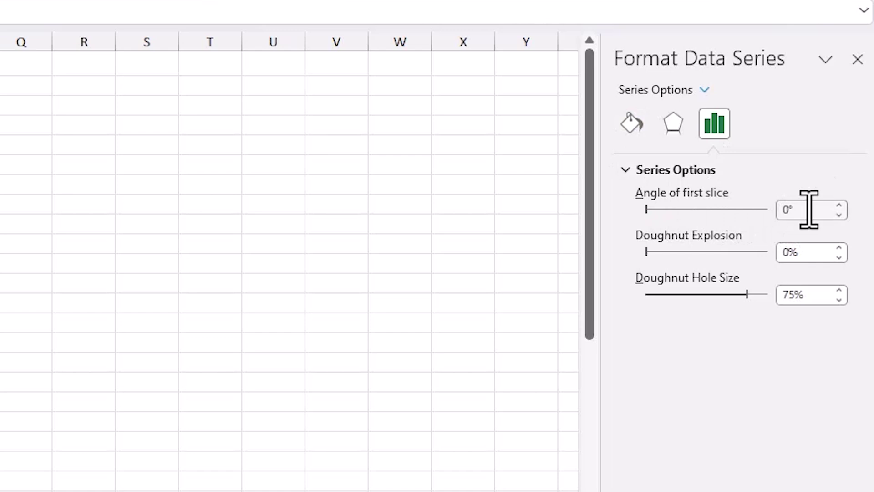
pyautogui.press('Return')
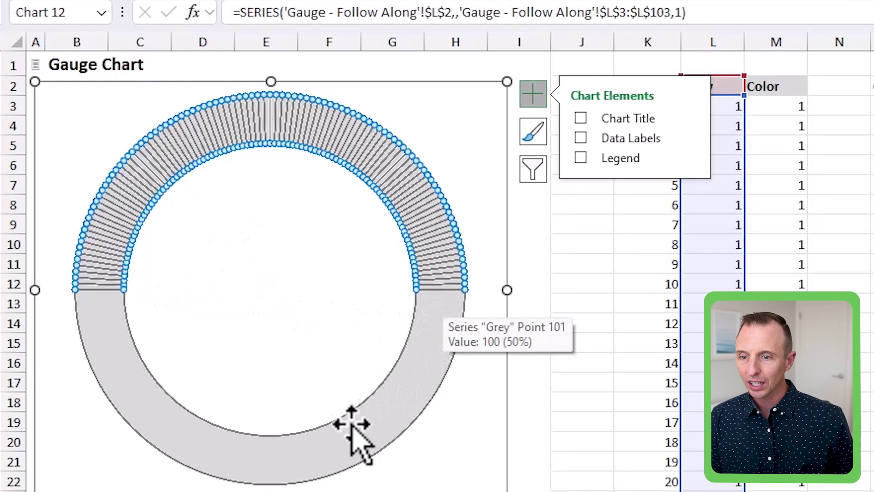
pyautogui.click(109, 340)
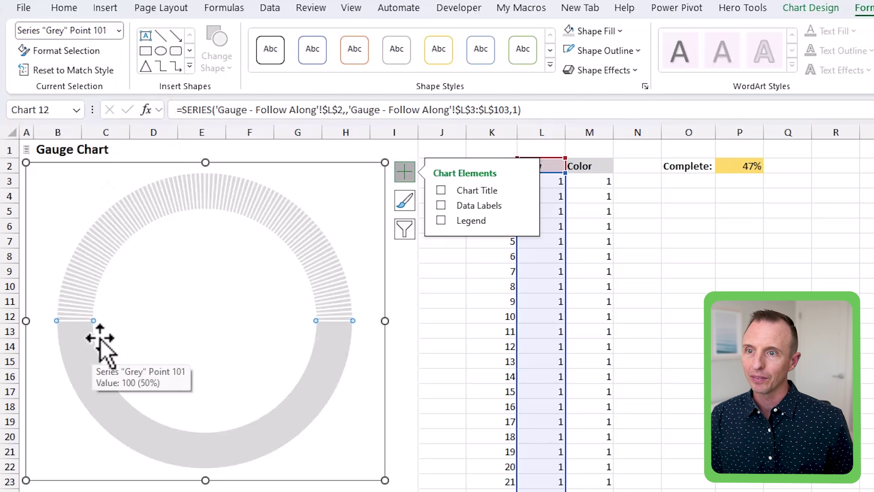
# - Set the bottom grey slice to No Fill and duplicate the gauge chart
pyautogui.click(592, 31)
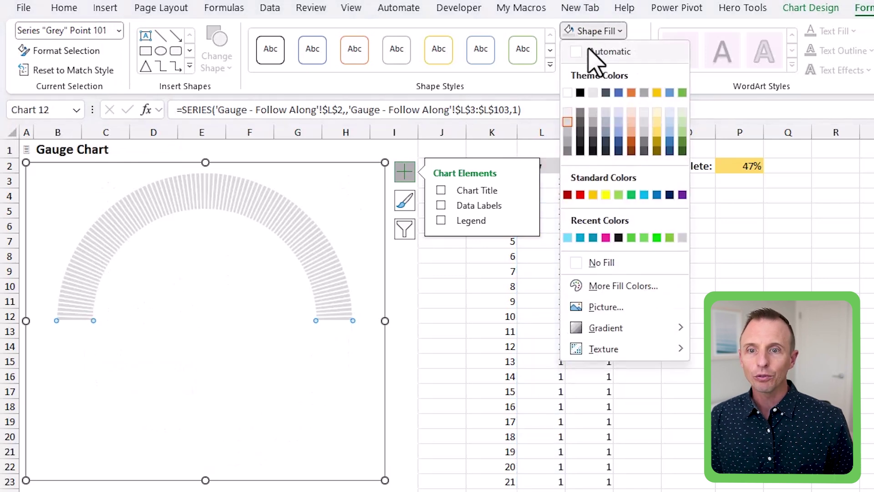
pyautogui.click(576, 266)
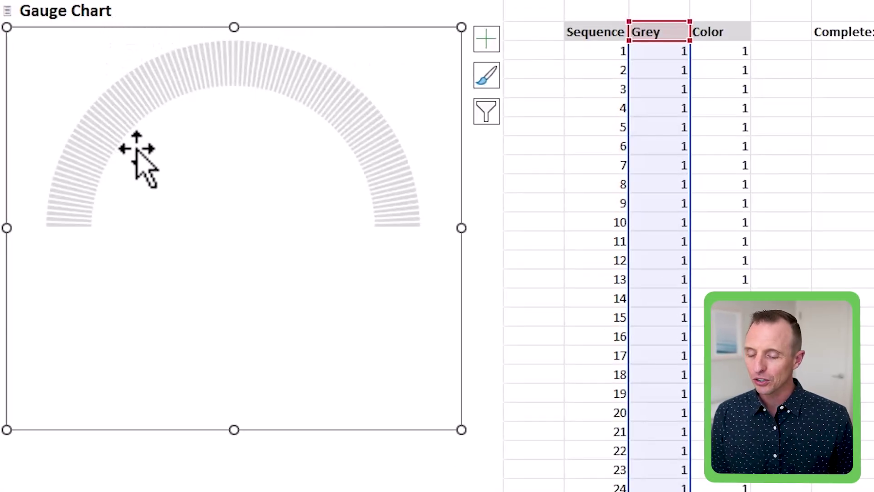
pyautogui.hotkey('ctrl', 'd')
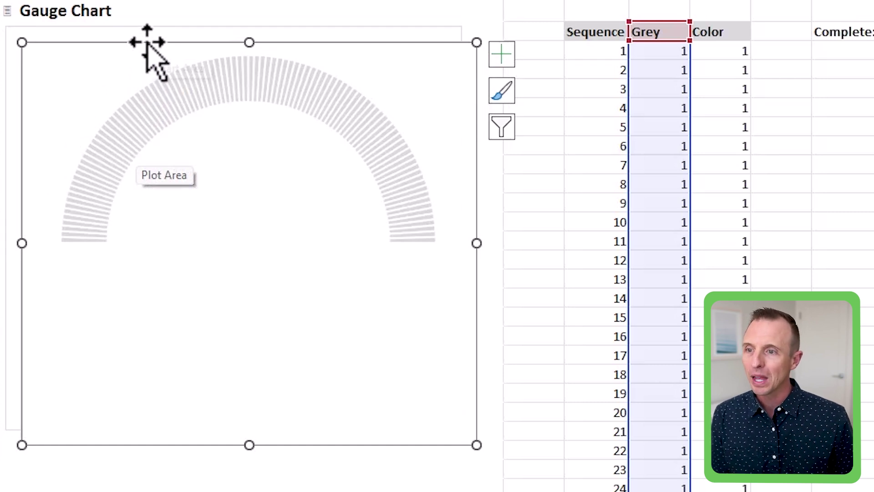
# - Align the duplicate chart exactly over the original and reselect the top copy
pyautogui.moveTo(147, 42); pyautogui.dragTo(131, 30)
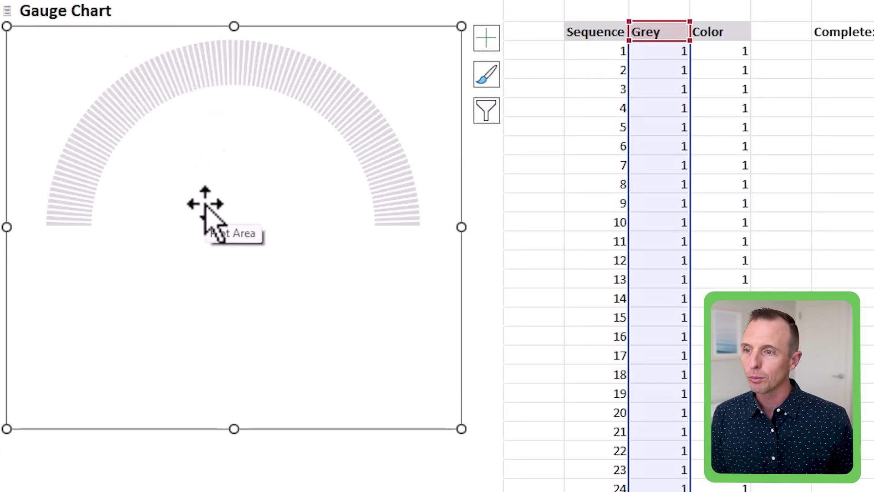
pyautogui.click(197, 245)
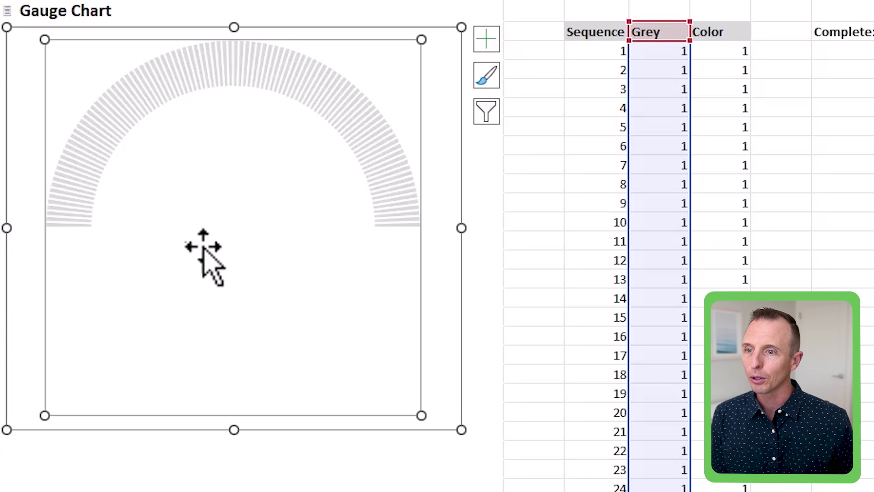
pyautogui.click(501, 252)
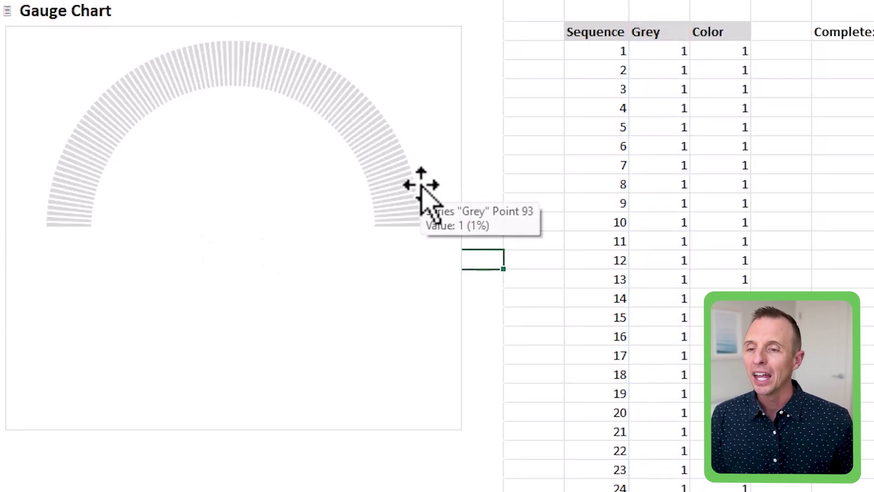
pyautogui.click(370, 53)
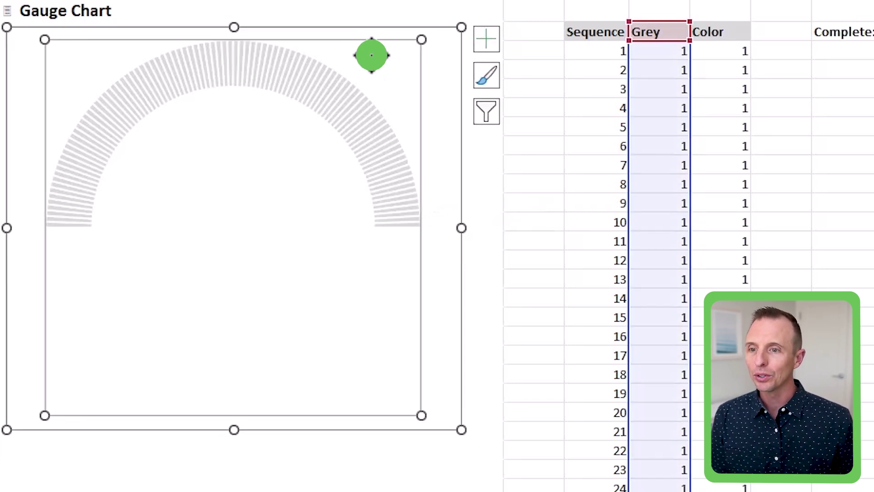
# - Point the top chart's data at the Color column (M3:M103) and select the Color series
pyautogui.click(666, 21)
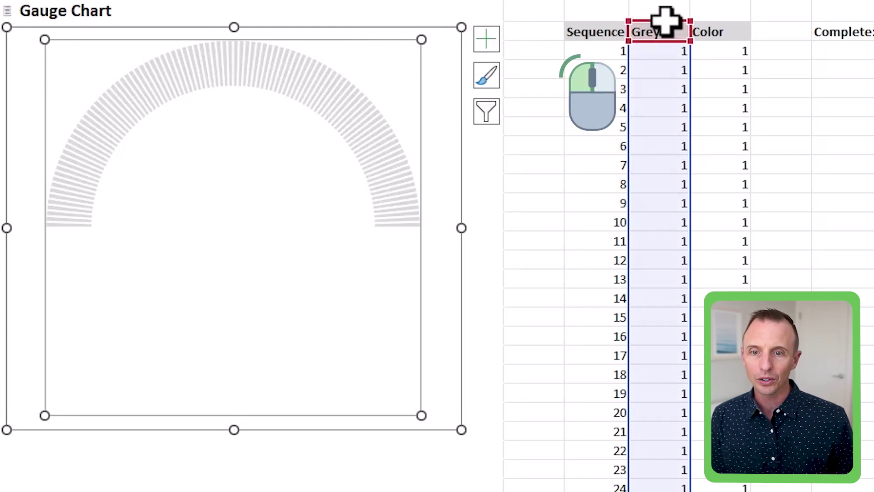
pyautogui.moveTo(665, 20); pyautogui.dragTo(714, 27)
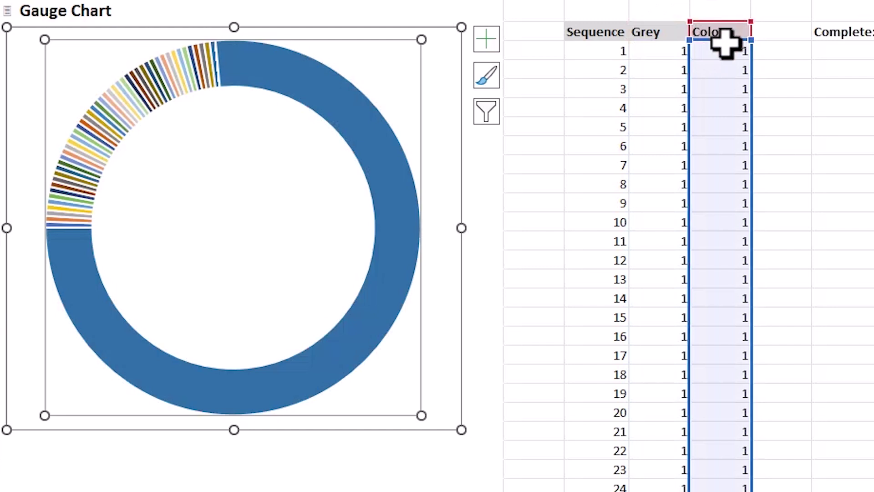
pyautogui.click(253, 79)
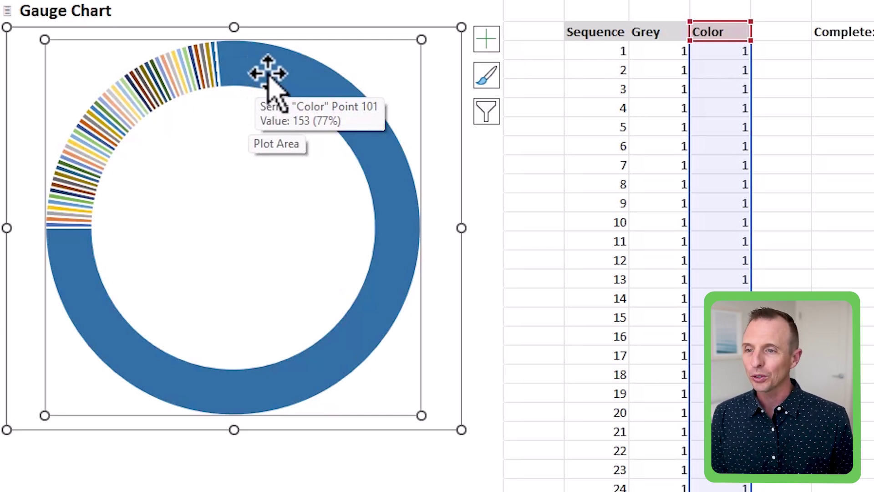
pyautogui.click(266, 71)
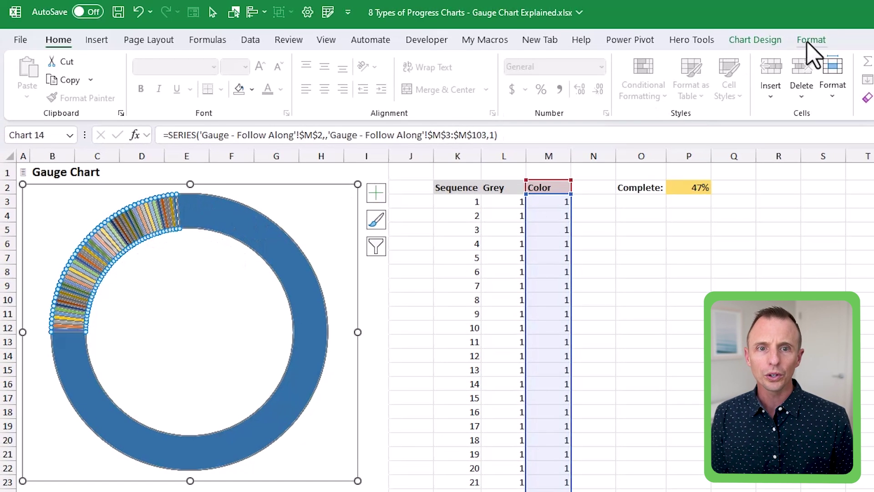
# - Fill the Color series light green with white outlines between segments
pyautogui.click(811, 40)
pyautogui.click(558, 62)
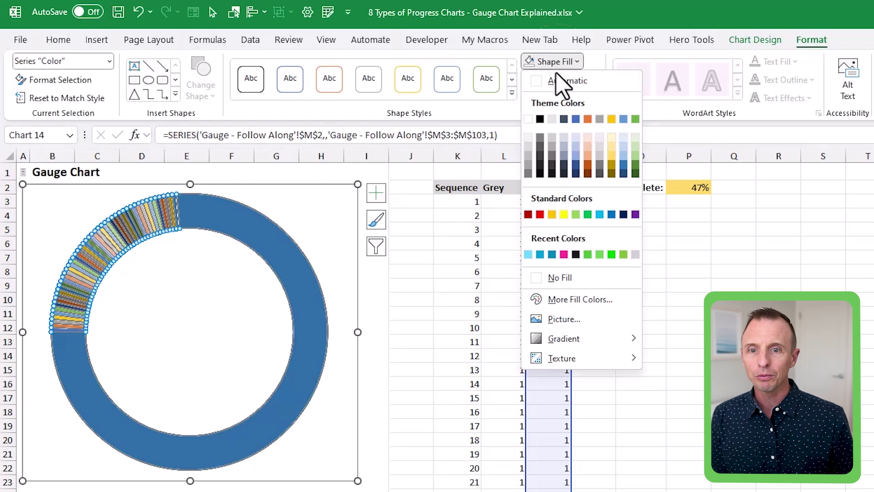
pyautogui.click(575, 213)
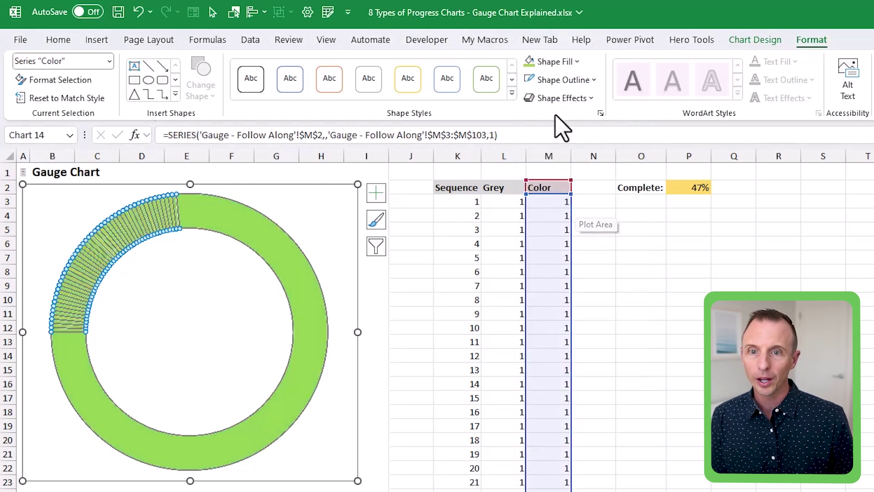
pyautogui.click(564, 81)
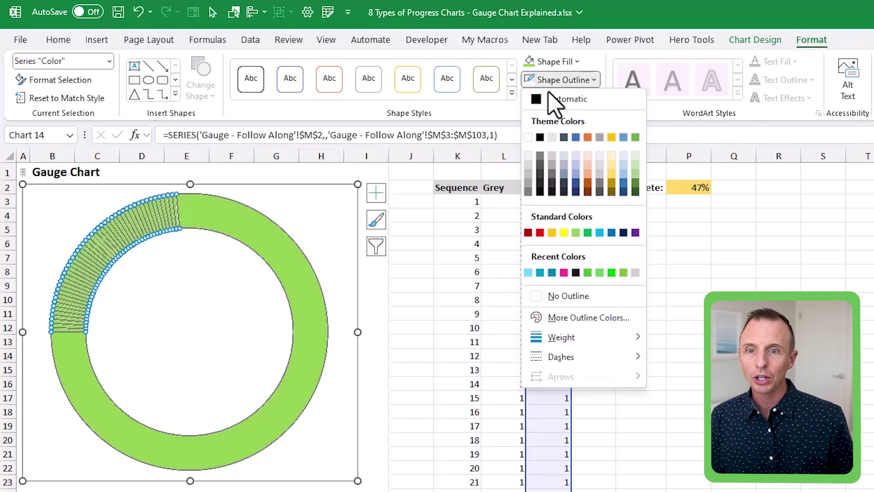
pyautogui.click(528, 137)
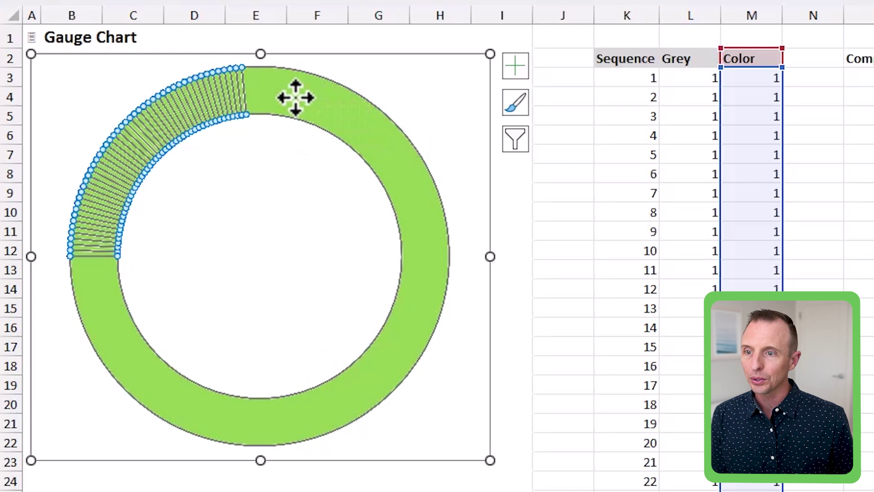
# - Set the large green remainder slice, point 101, to No Fill
pyautogui.click(295, 97)
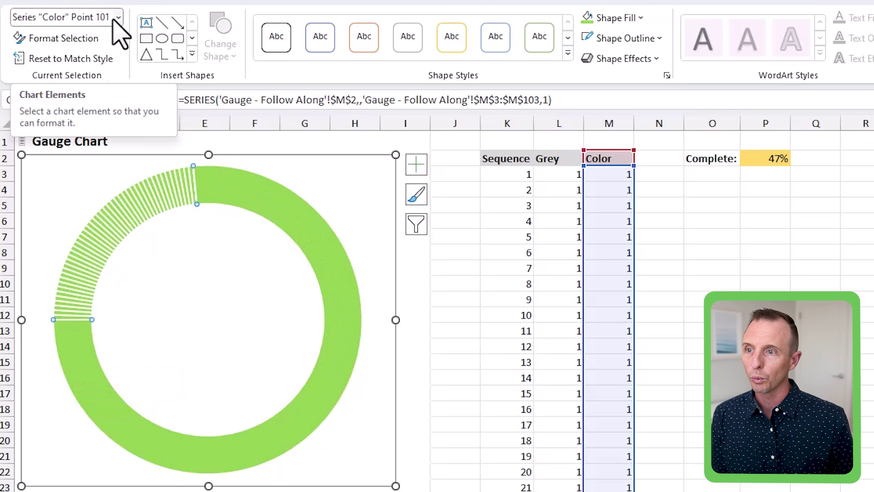
pyautogui.click(620, 19)
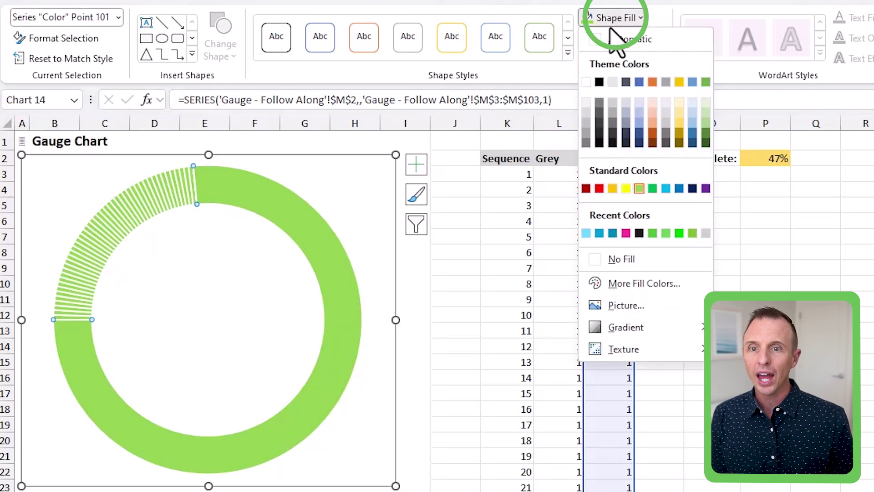
pyautogui.click(597, 259)
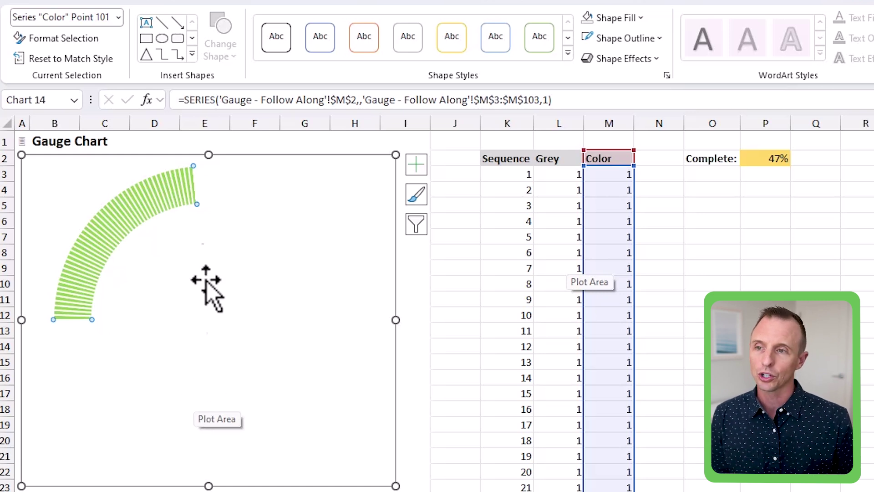
# - Remove the chart area's background fill with No Fill
pyautogui.click(119, 18)
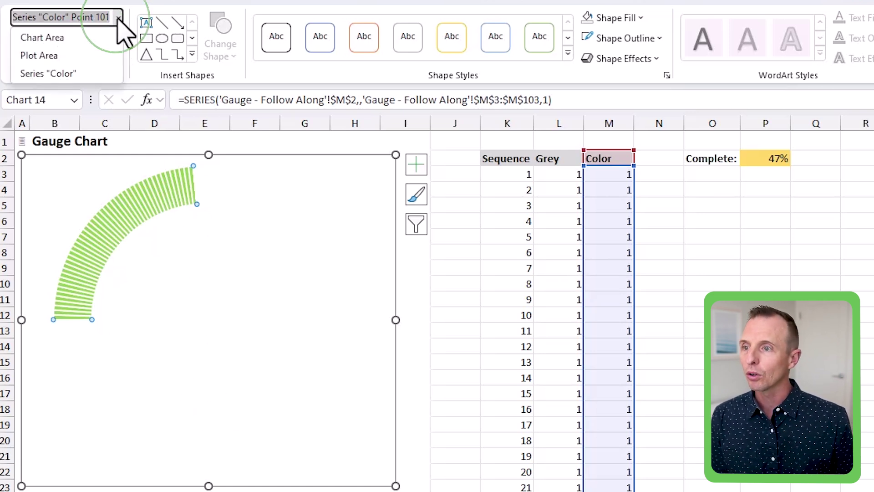
pyautogui.click(54, 37)
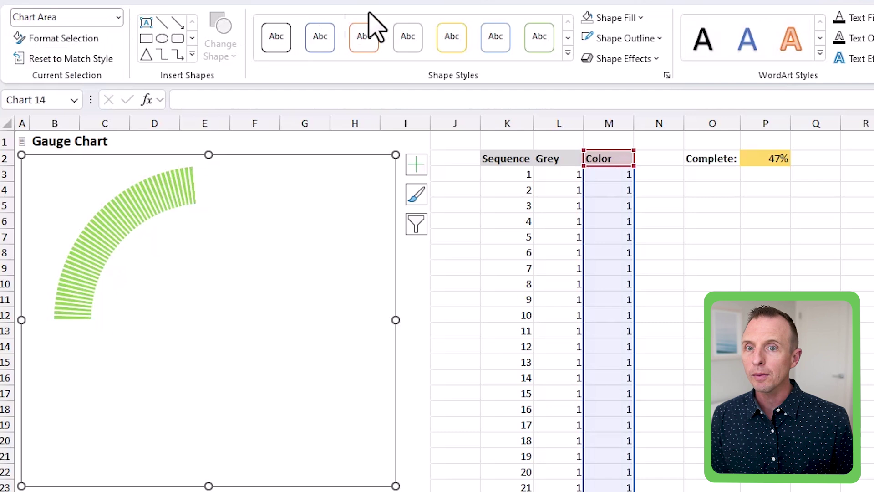
pyautogui.click(607, 20)
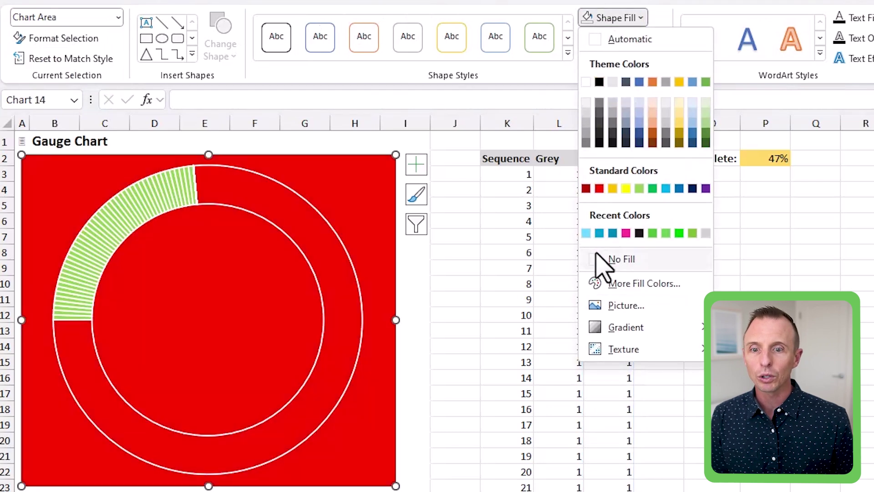
pyautogui.click(599, 258)
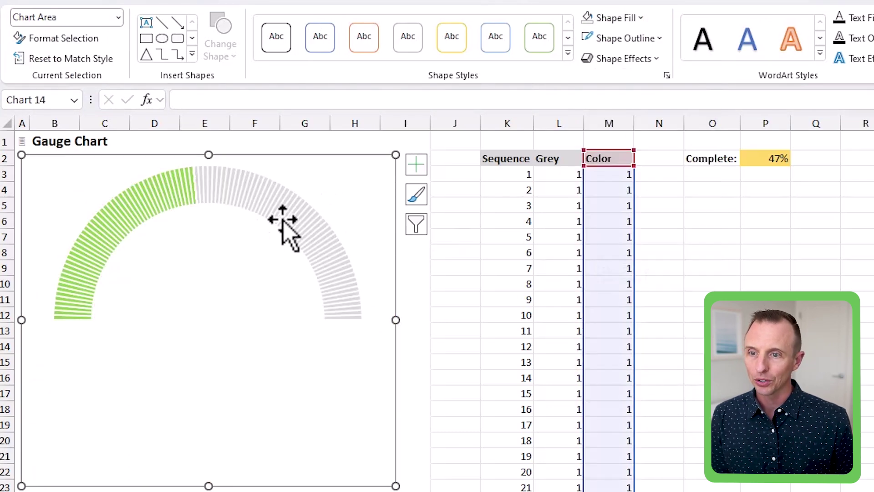
# - Select the Plot Area and bring up its Shape Fill choices
pyautogui.click(117, 18)
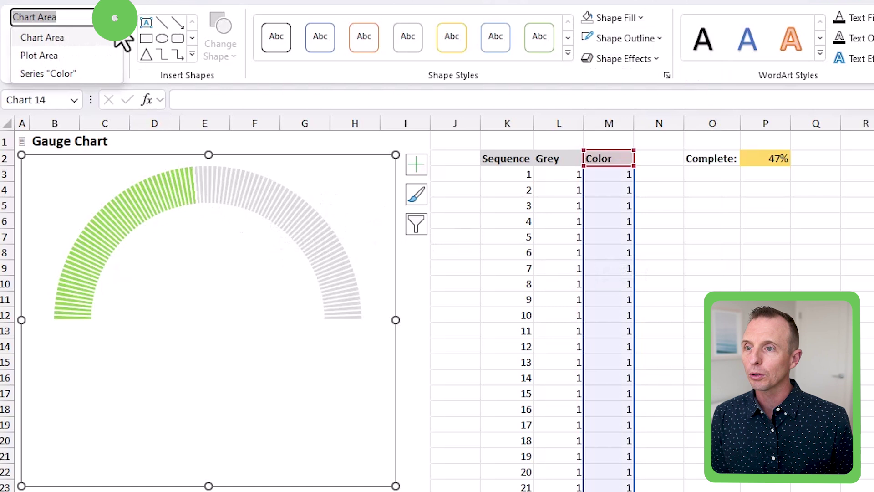
pyautogui.click(26, 56)
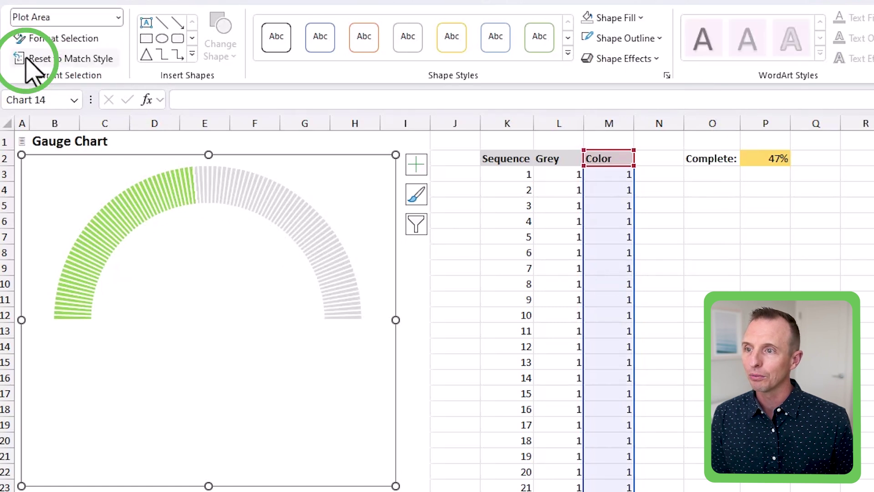
pyautogui.click(586, 17)
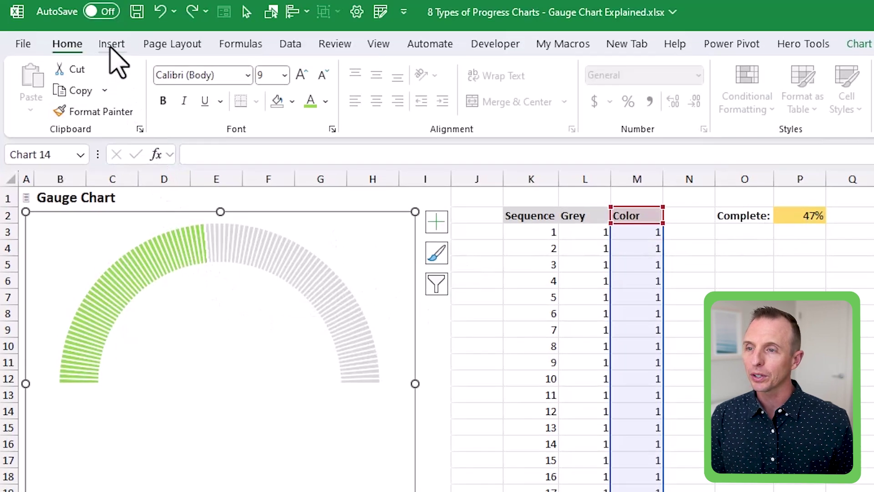
# - Draw a text box inside the gauge chart, beneath the arc
pyautogui.click(113, 46)
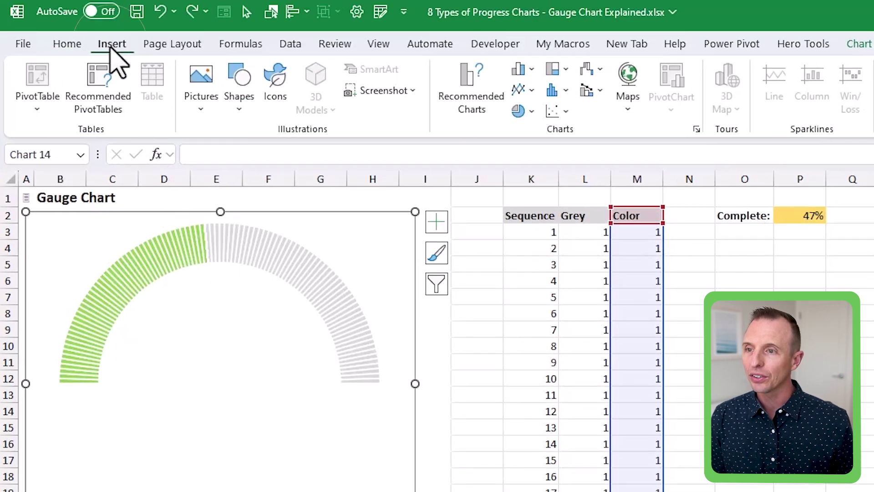
pyautogui.click(239, 89)
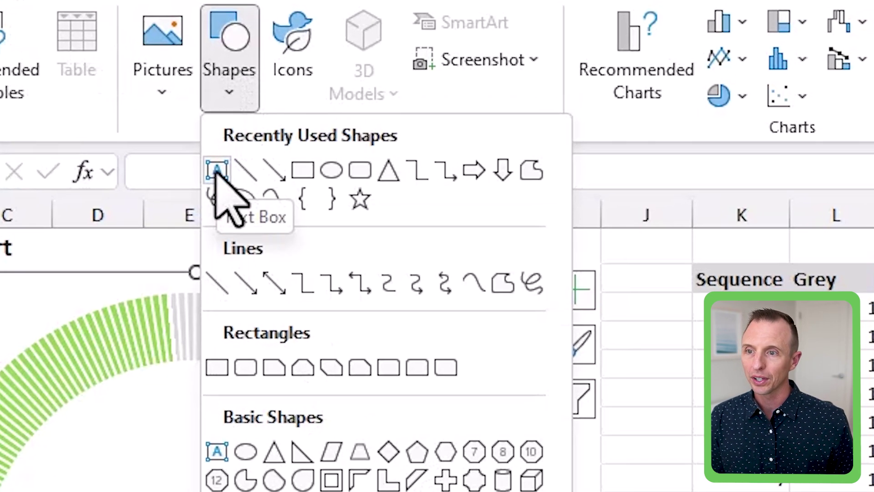
pyautogui.click(230, 156)
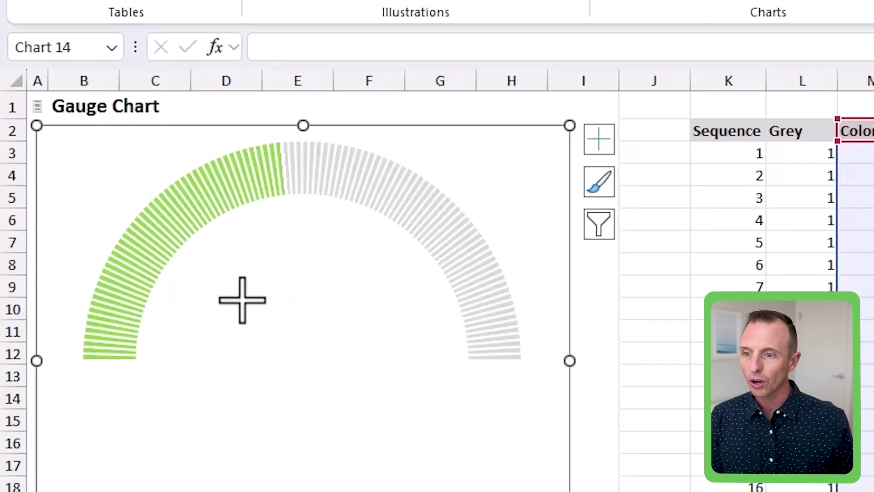
pyautogui.moveTo(169, 399); pyautogui.dragTo(323, 467)
pyautogui.moveTo(370, 351); pyautogui.dragTo(370, 349)
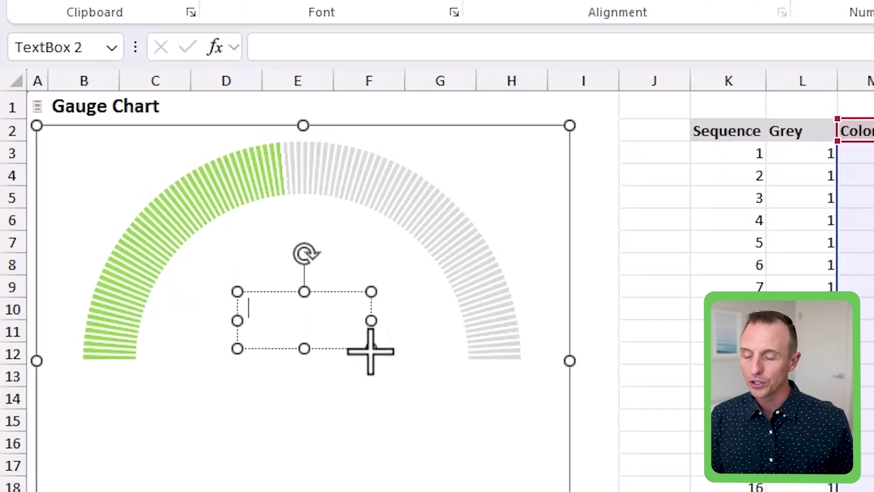
pyautogui.click(339, 293)
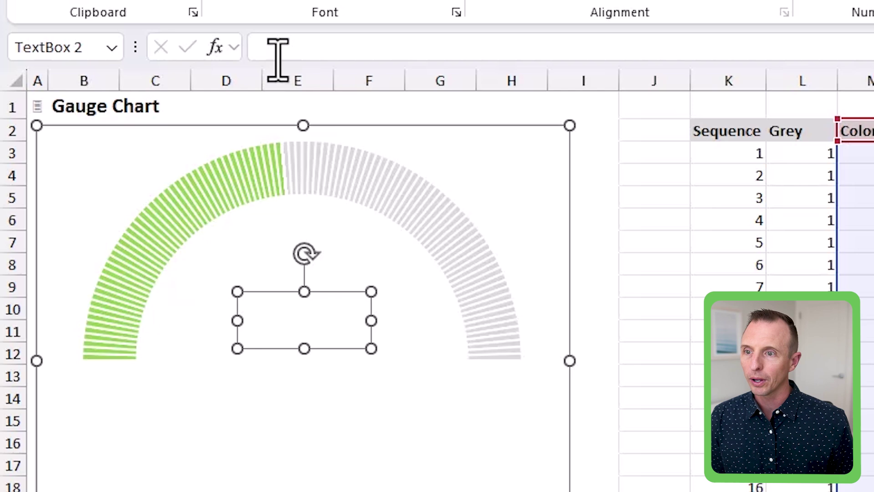
# - Link the text box to cell P2 with =P2 so it shows 47%
pyautogui.click(272, 47)
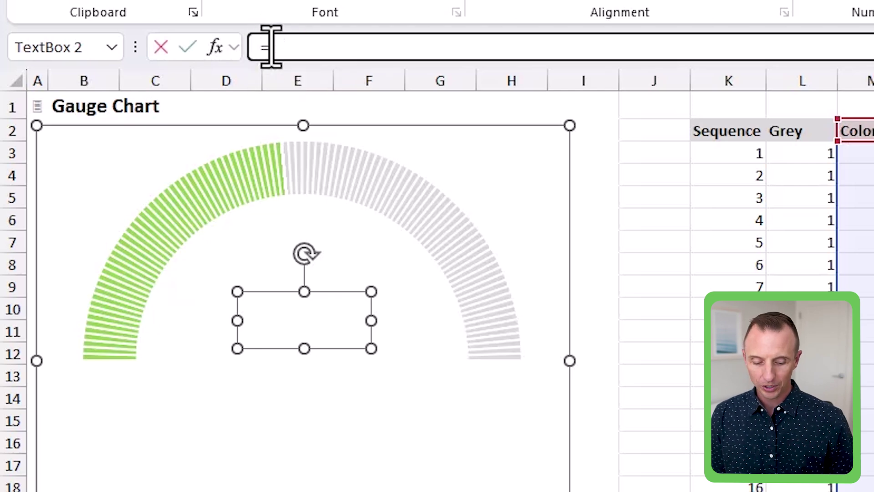
pyautogui.write('=')
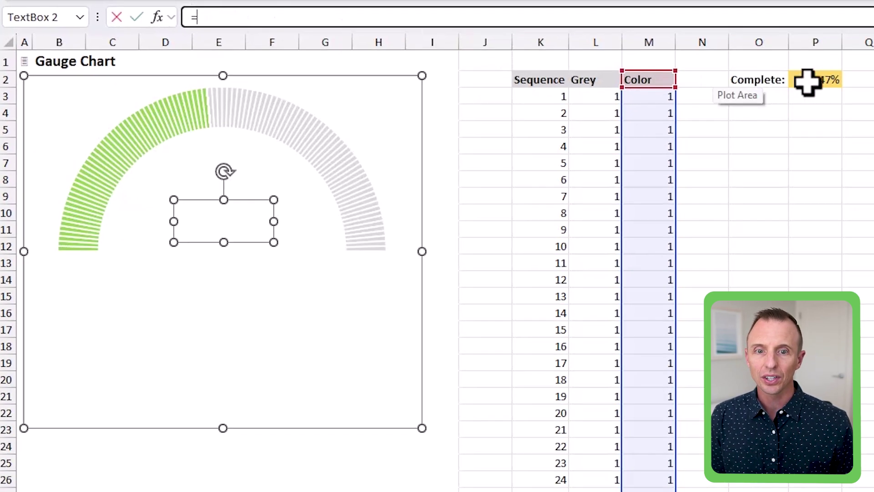
pyautogui.click(811, 80)
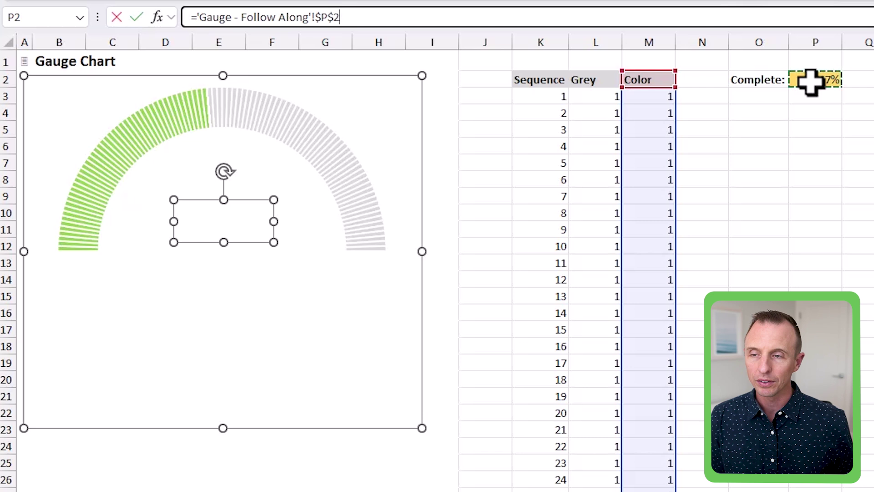
pyautogui.press('Return')
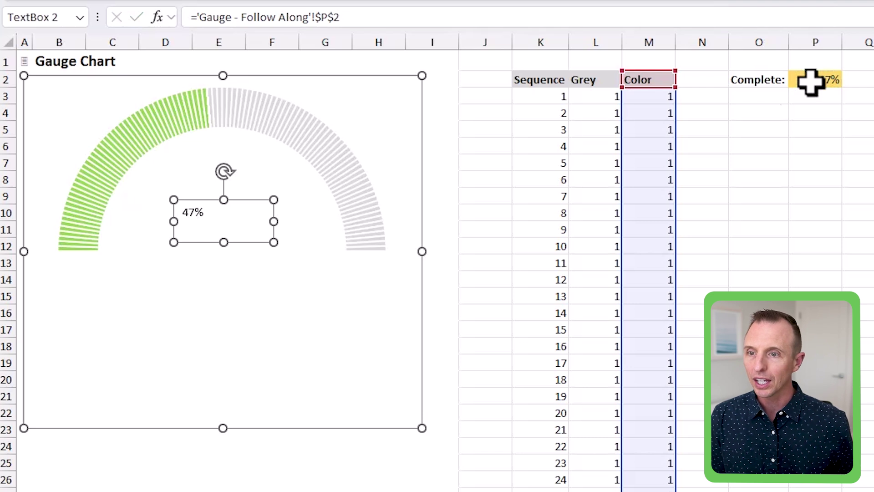
pyautogui.click(191, 220)
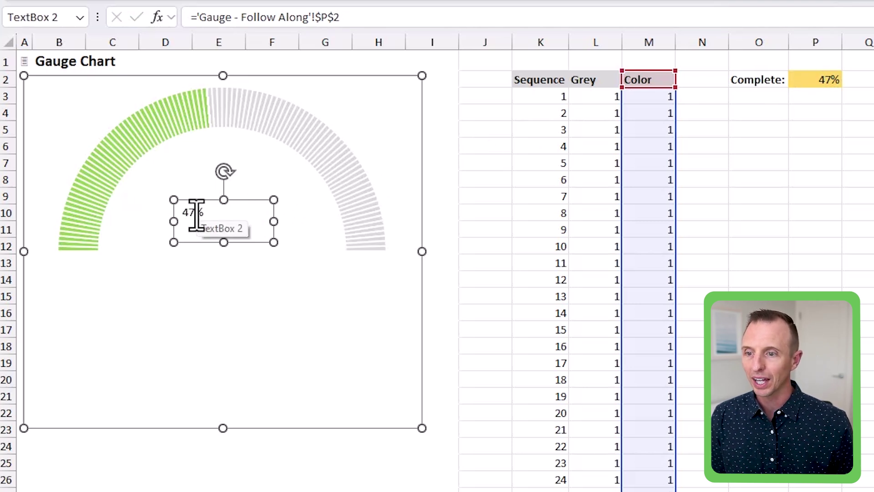
pyautogui.click(808, 88)
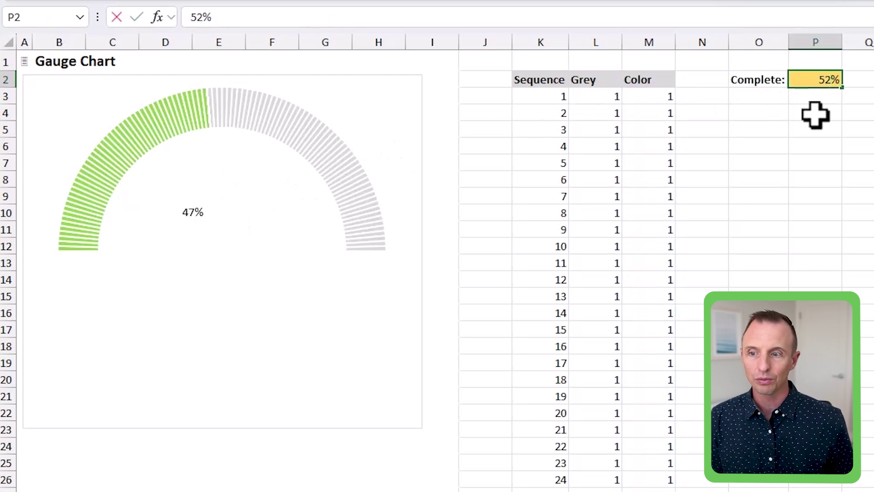
# - Enter 52% in P2 and make the label green, bold, 24-point and centred
pyautogui.write('52%')
pyautogui.press('Return')
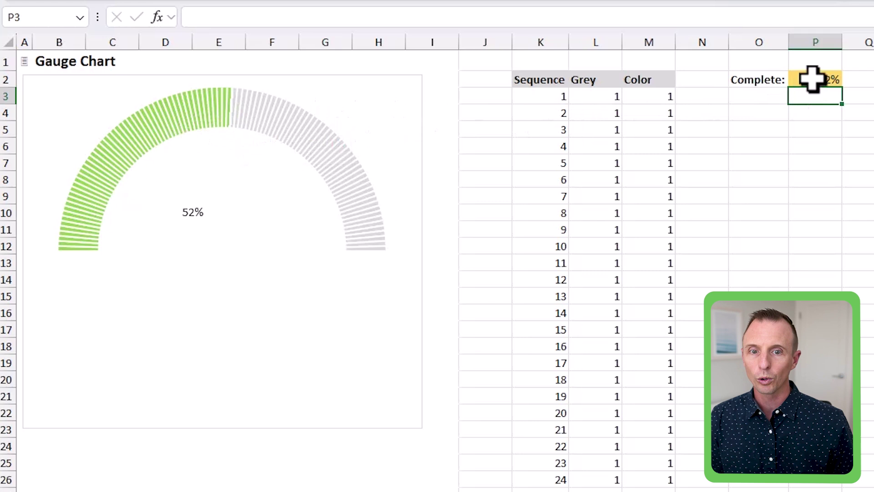
pyautogui.click(207, 218)
pyautogui.click(201, 213)
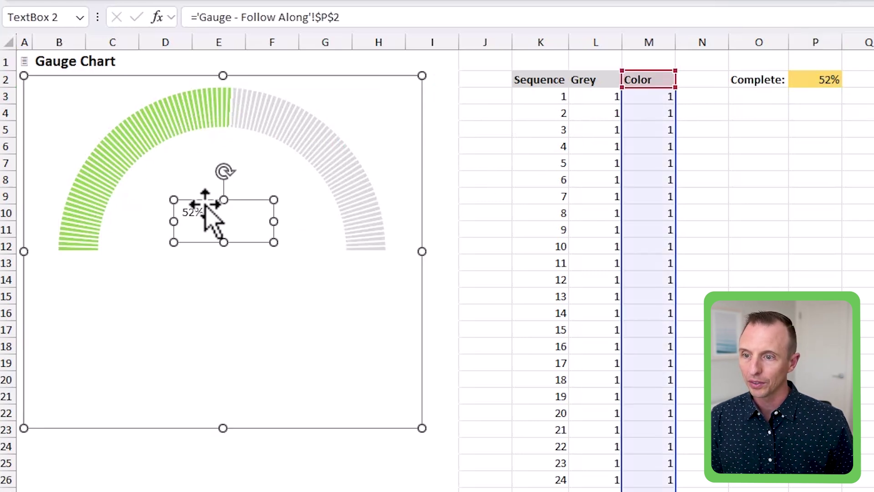
pyautogui.click(315, 68)
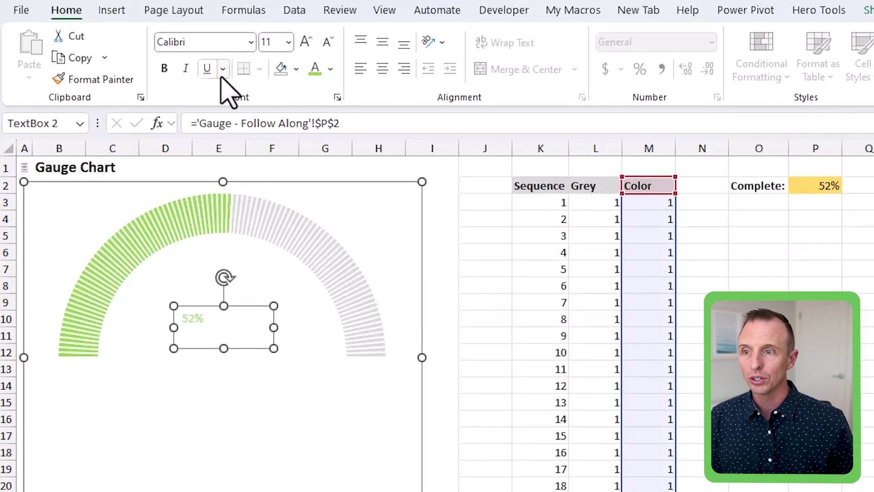
pyautogui.click(162, 69)
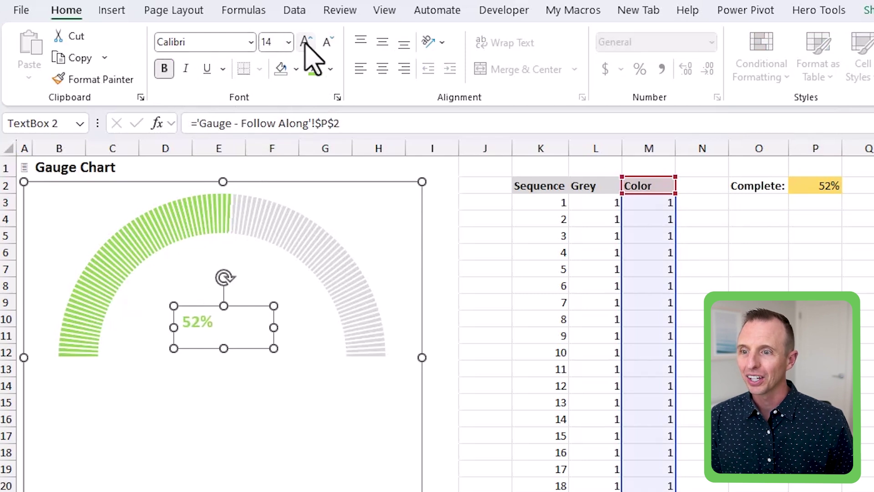
pyautogui.click(381, 68)
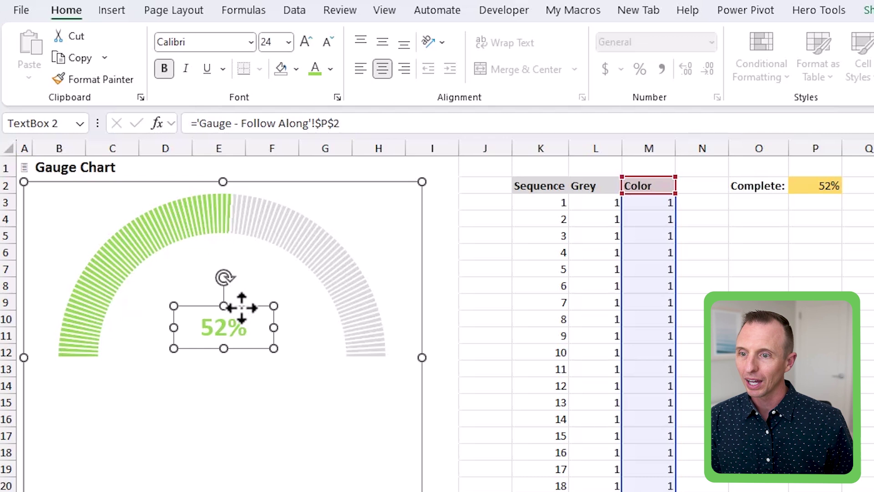
# - Move the percentage label lower in the gauge and set P2 to 65%
pyautogui.moveTo(241, 308); pyautogui.dragTo(240, 315)
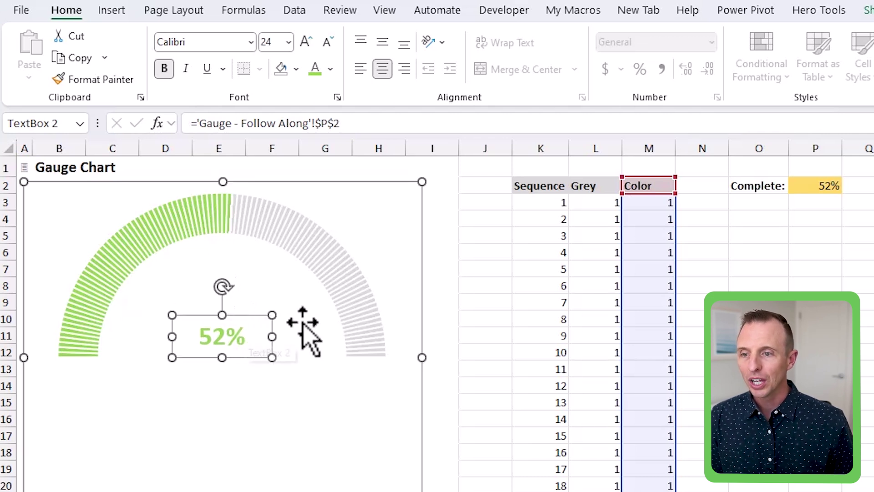
pyautogui.click(801, 187)
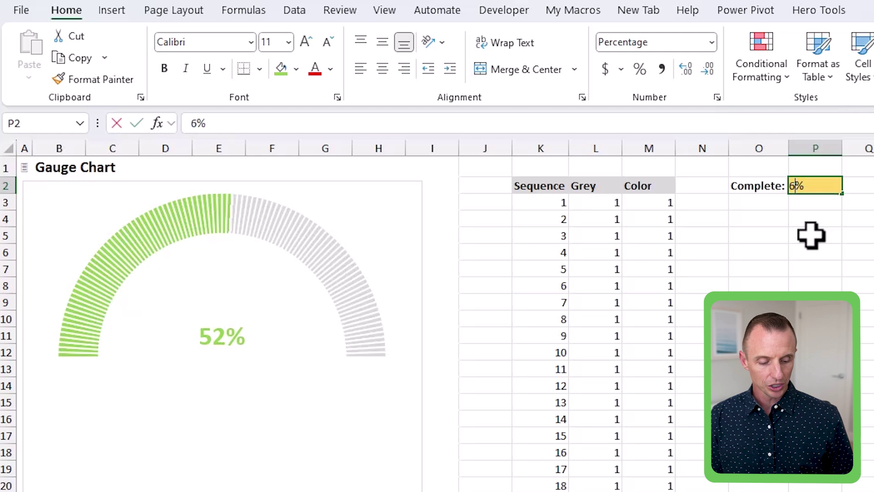
pyautogui.press('Return')
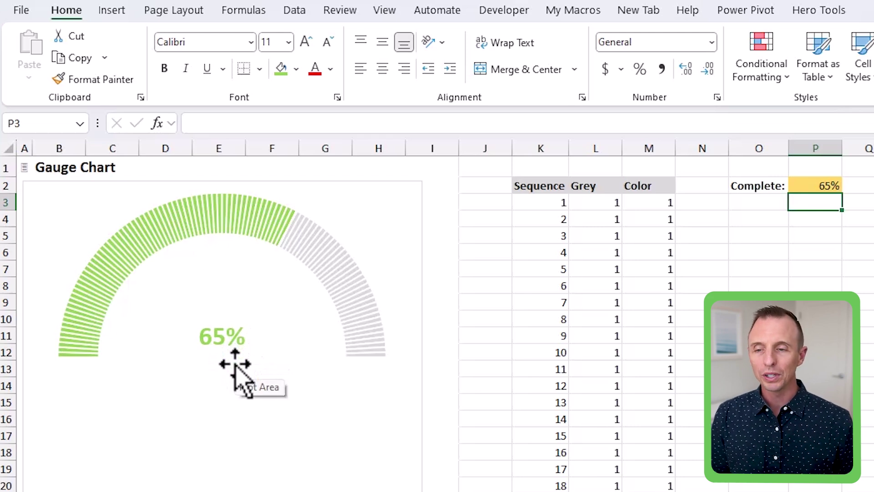
# - Open the Selection Pane and select Chart 14 and Chart 12 together
pyautogui.click(330, 183)
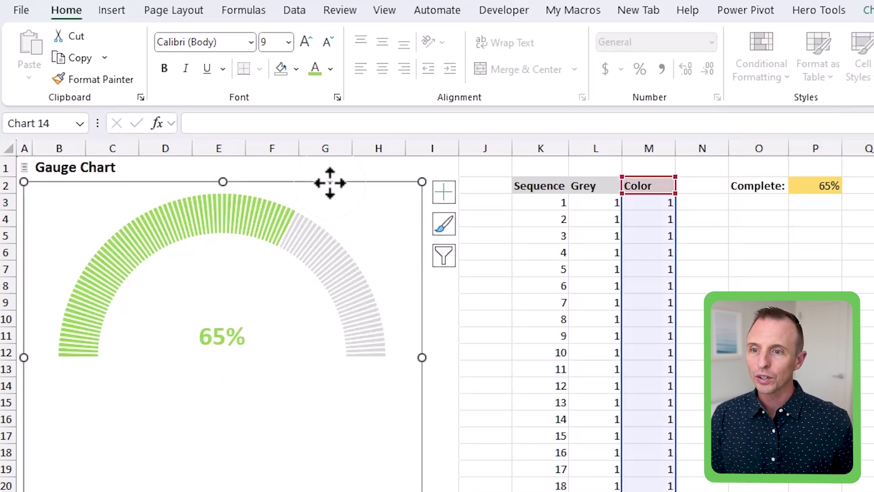
pyautogui.hotkey('ctrl', '1')
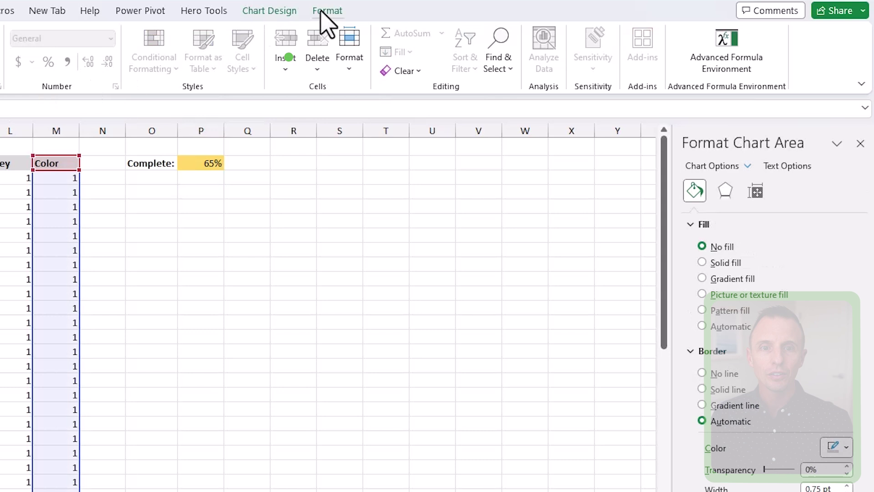
pyautogui.click(436, 10)
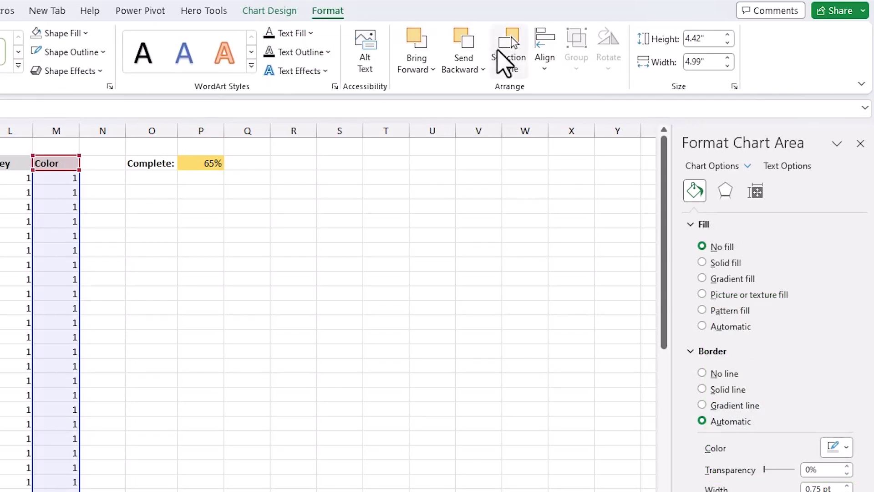
pyautogui.click(504, 58)
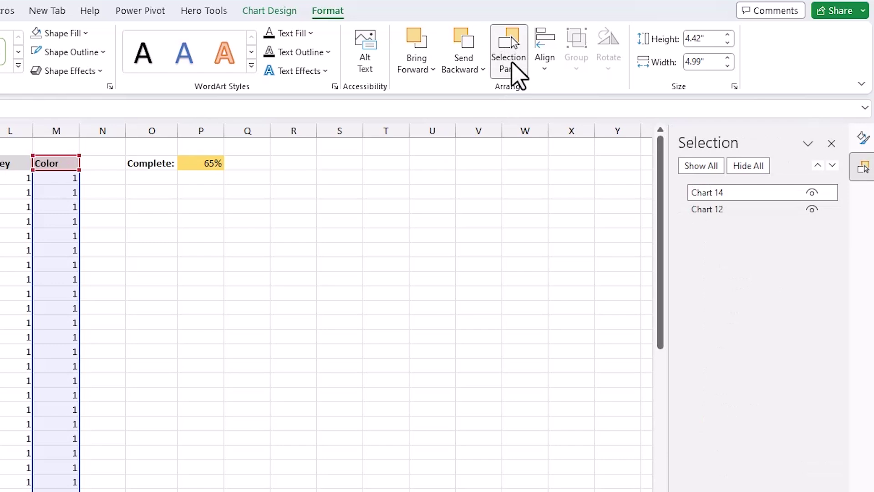
pyautogui.rightClick(517, 76)
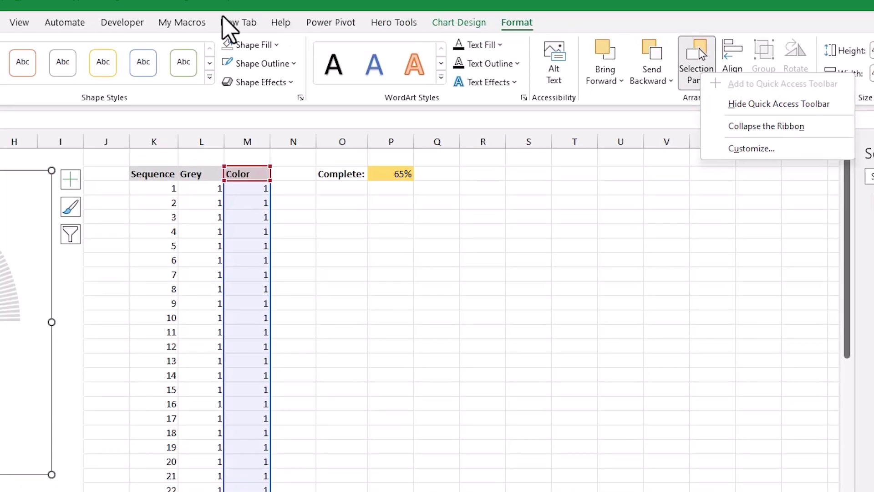
pyautogui.press('Escape')
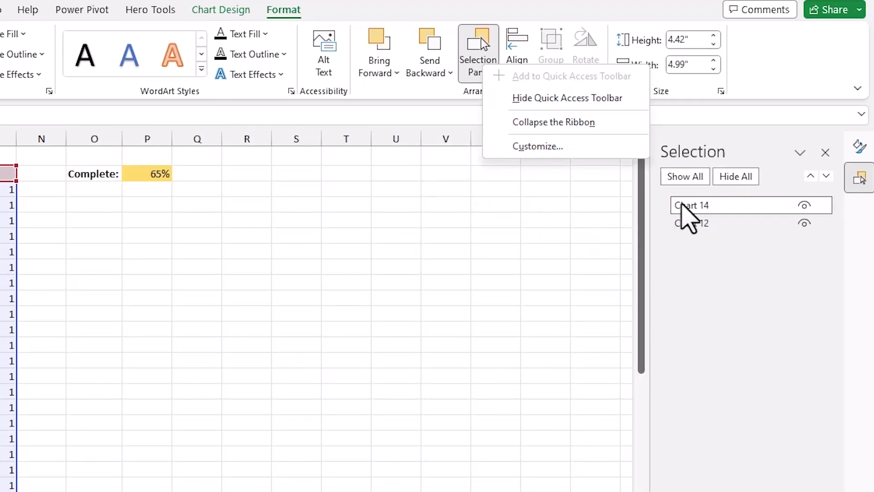
pyautogui.doubleClick(711, 207)
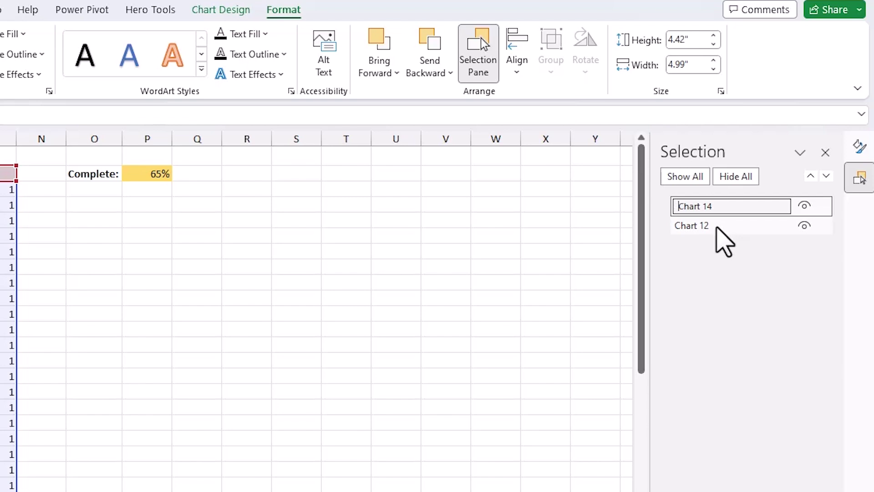
pyautogui.keyDown('ctrl'); pyautogui.click(717, 227); pyautogui.keyUp('ctrl')
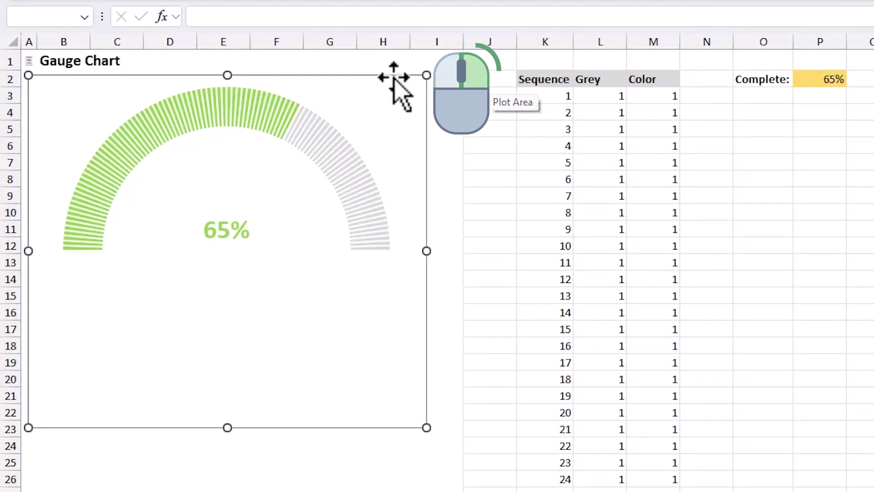
# - Group Chart 14 and Chart 12 into Group 15, then drag to confirm they move together
pyautogui.rightClick(396, 83)
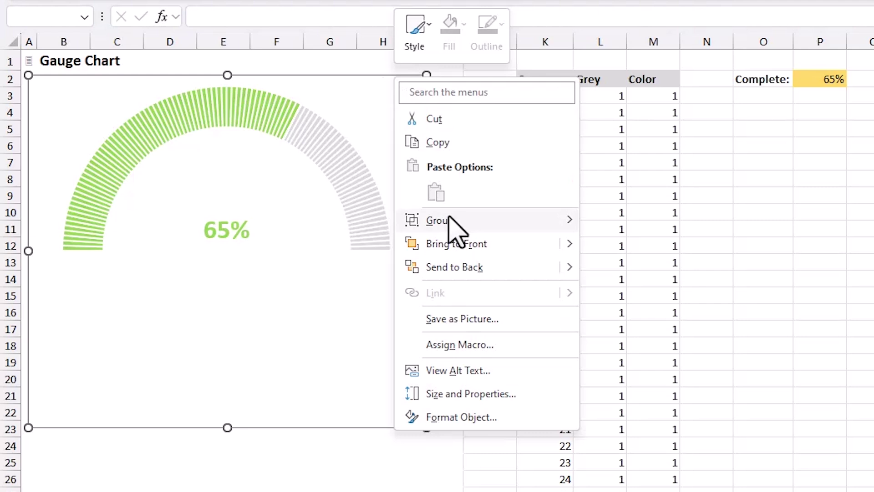
pyautogui.click(528, 220)
pyautogui.click(615, 224)
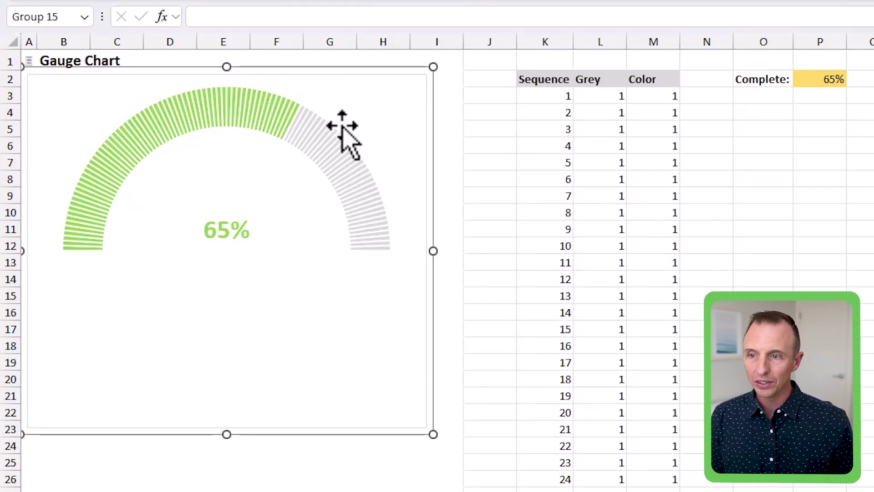
pyautogui.moveTo(341, 67)
pyautogui.mouseDown()
pyautogui.moveTo(457, 195)
pyautogui.moveTo(347, 91)
pyautogui.moveTo(348, 72)
pyautogui.mouseUp()
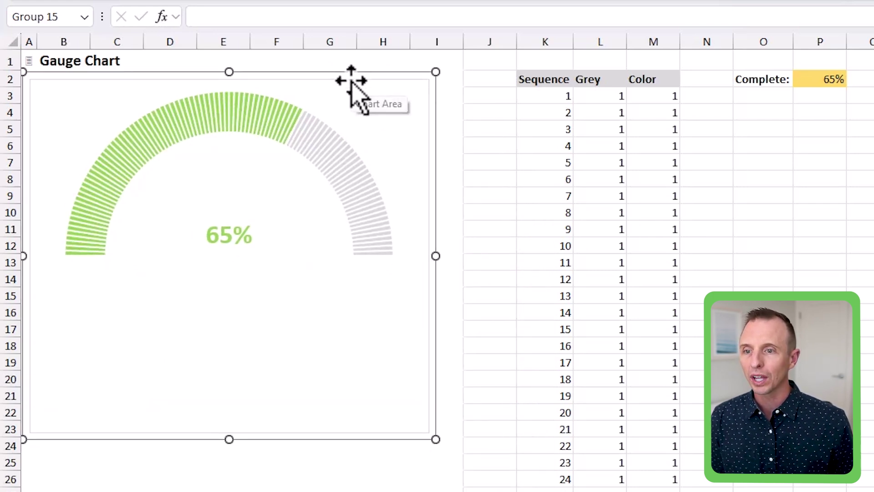
pyautogui.click(352, 81)
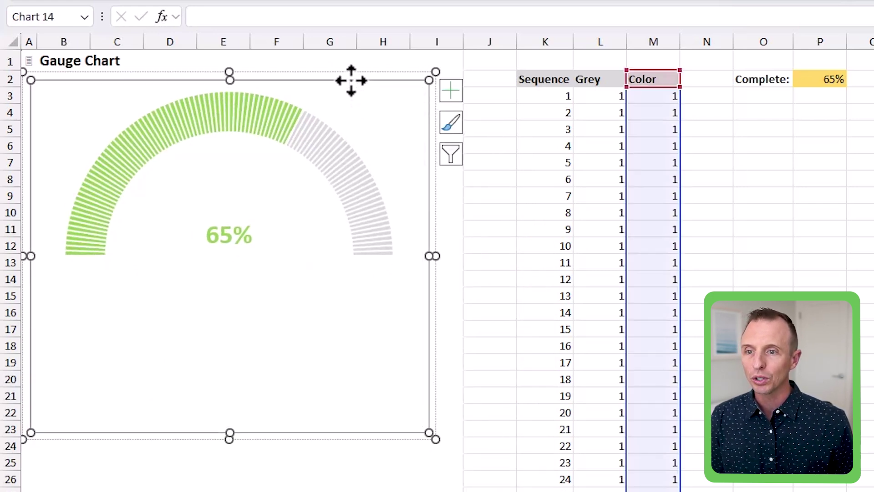
pyautogui.click(384, 77)
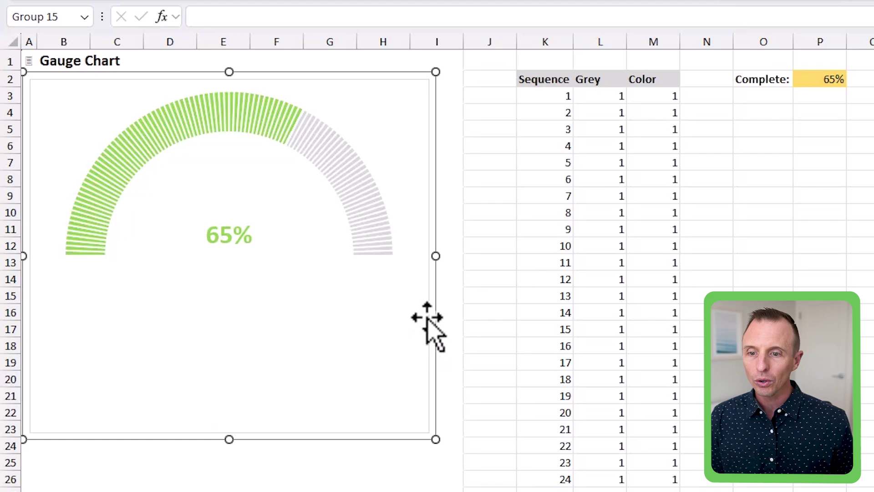
# - Set the green progress chart, Chart 14, to No Outline
pyautogui.click(410, 84)
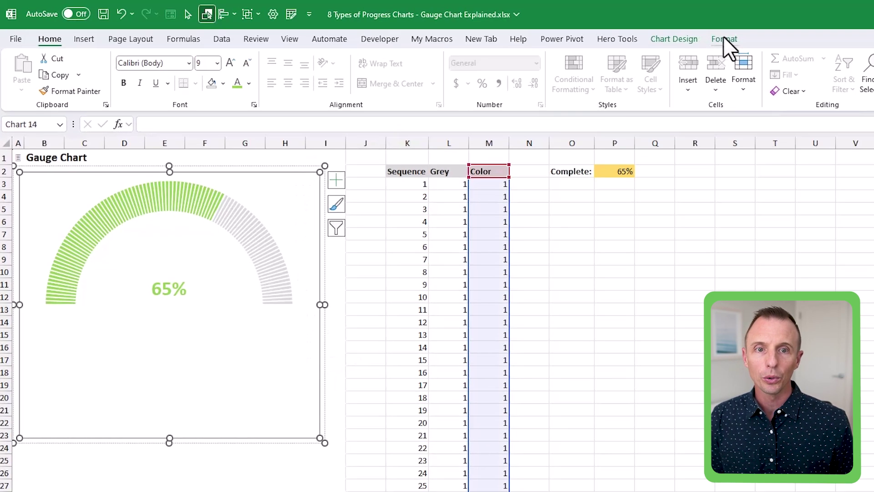
pyautogui.click(724, 38)
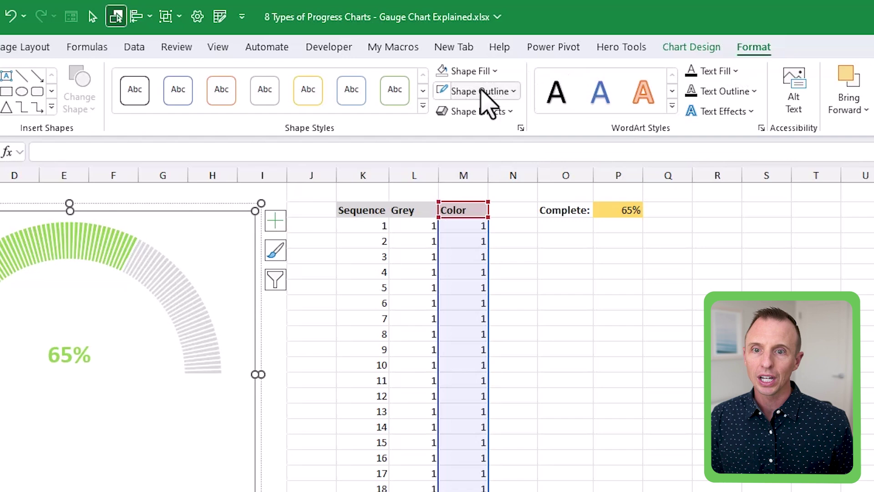
pyautogui.click(503, 76)
pyautogui.click(469, 330)
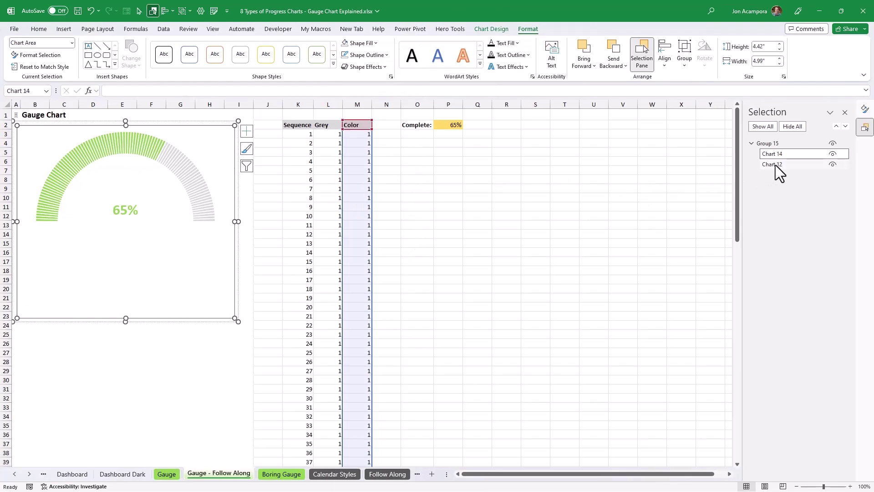
pyautogui.click(775, 165)
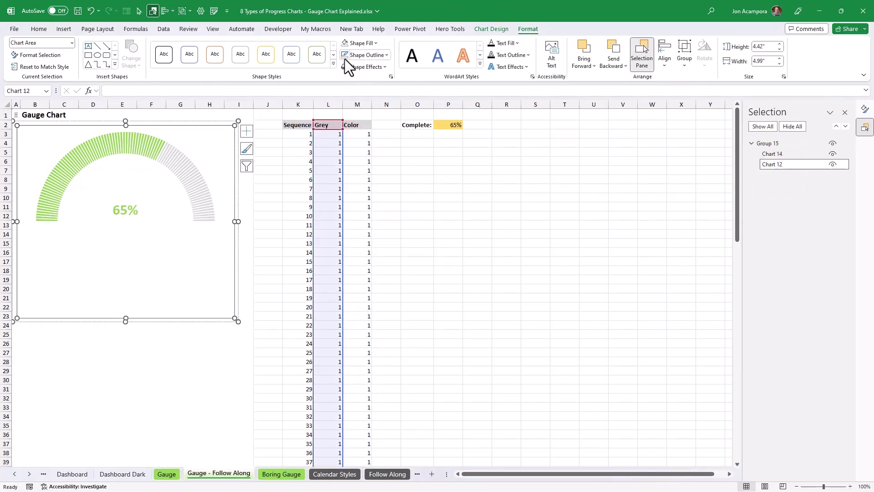
pyautogui.click(192, 359)
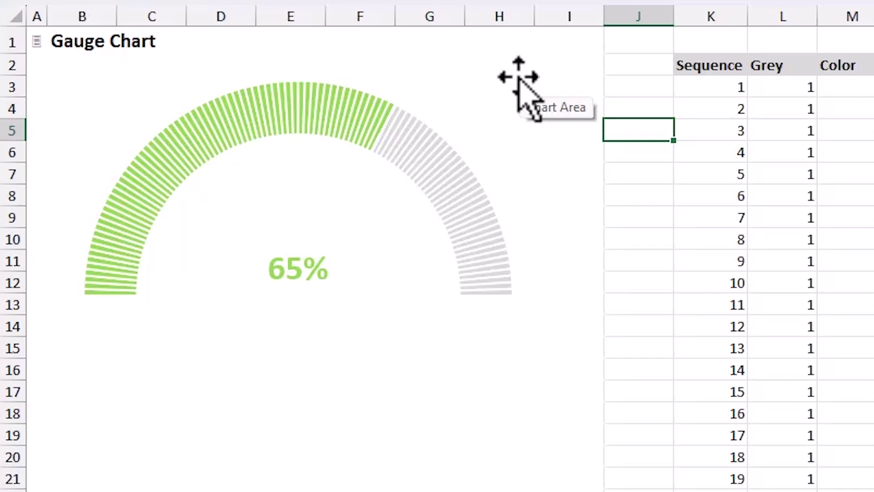
# - Change the Color series' doughnut hole size from 75% to 60%
pyautogui.click(433, 93)
pyautogui.click(431, 90)
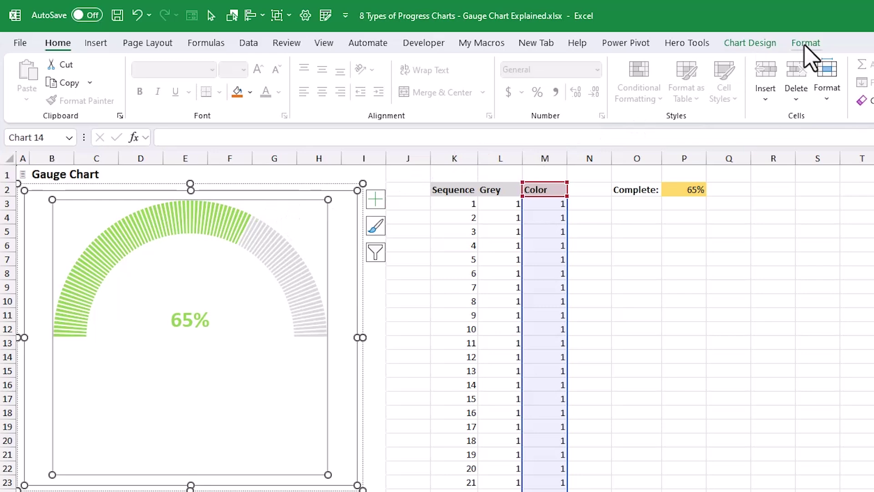
pyautogui.click(805, 41)
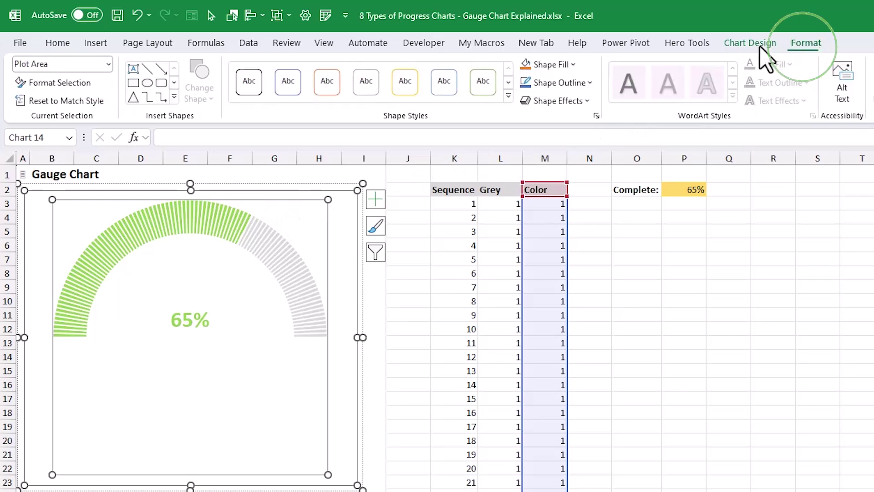
pyautogui.click(107, 65)
pyautogui.click(53, 117)
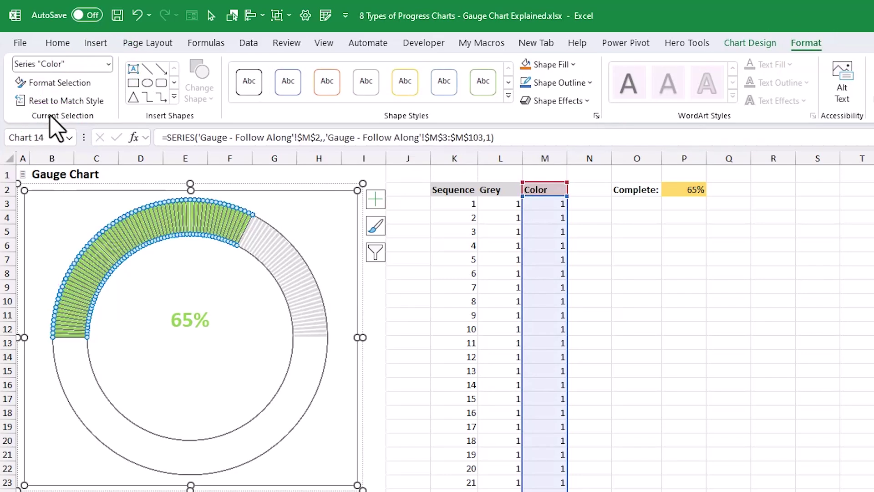
pyautogui.click(48, 86)
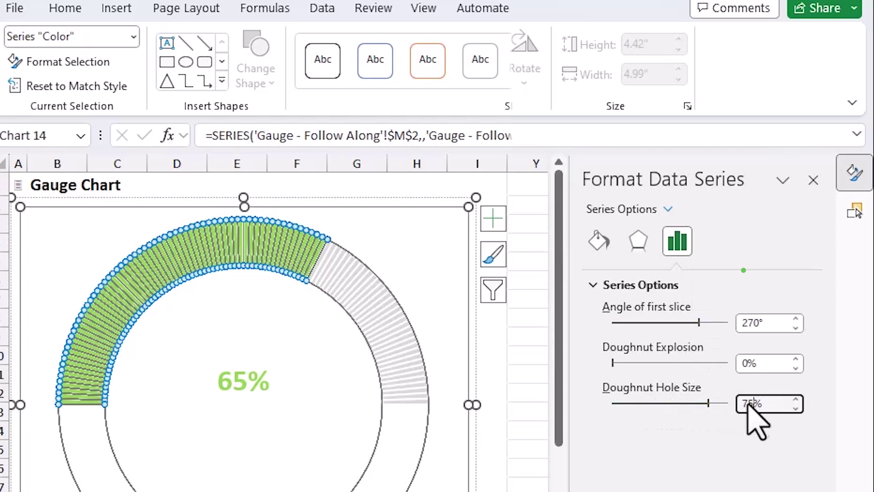
pyautogui.moveTo(748, 404); pyautogui.dragTo(738, 405)
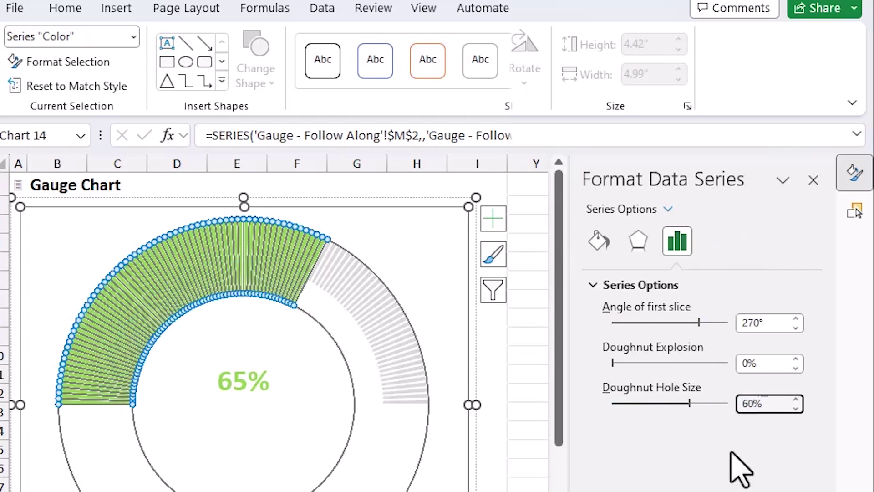
pyautogui.click(307, 391)
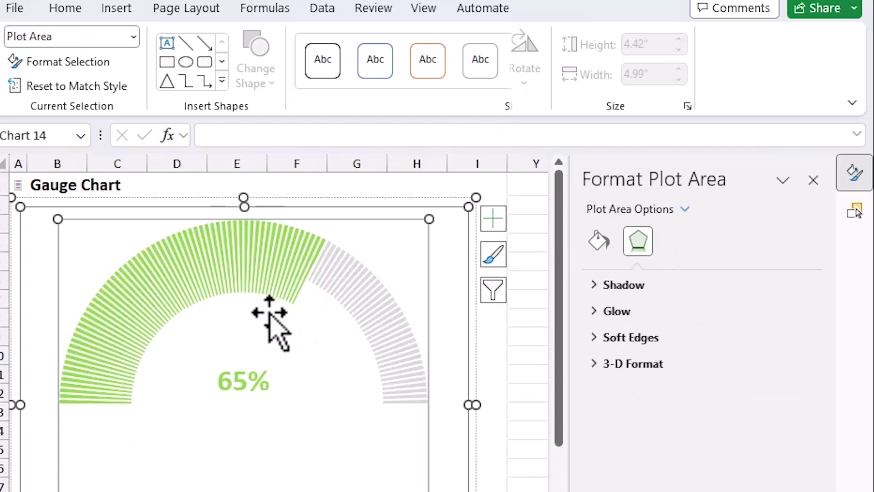
pyautogui.moveTo(326, 280)
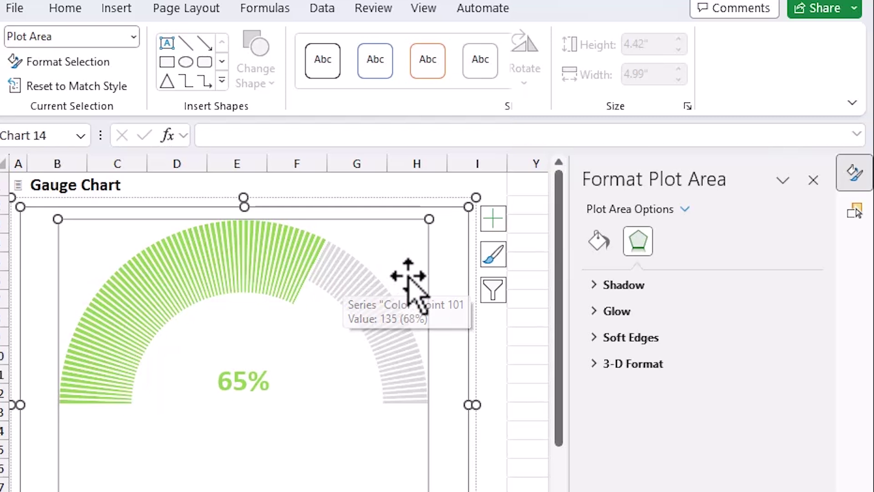
# - In Chart 12, change the Grey series' doughnut hole size from 75% to 60%
pyautogui.click(855, 211)
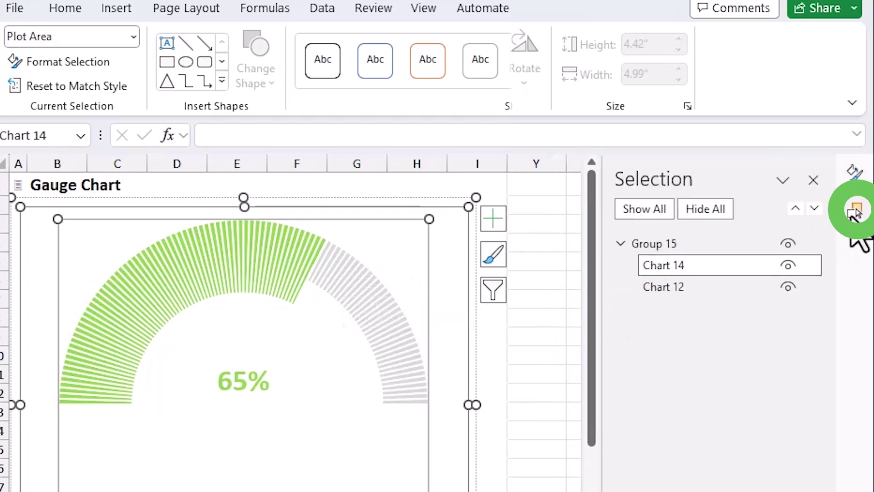
pyautogui.click(683, 290)
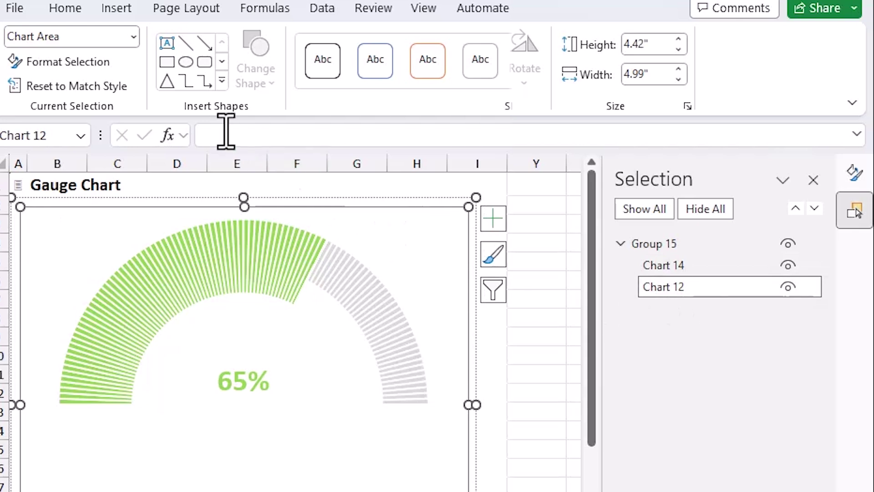
pyautogui.click(133, 41)
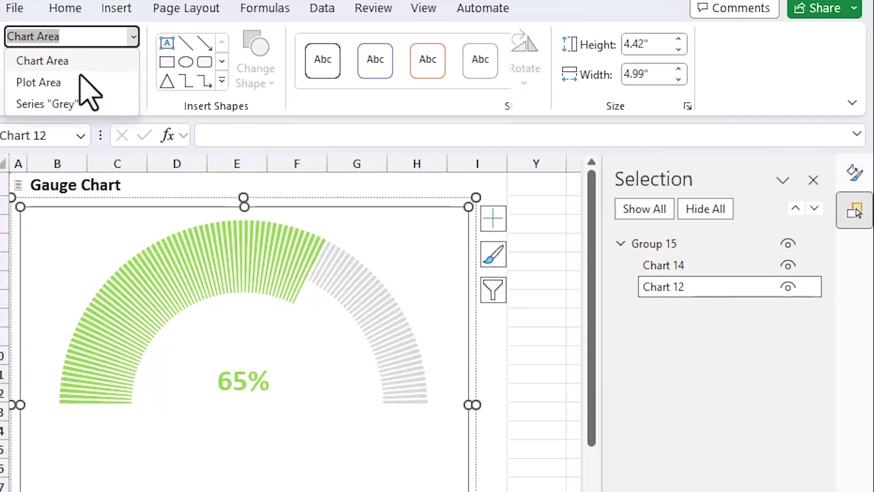
pyautogui.click(53, 102)
pyautogui.click(57, 64)
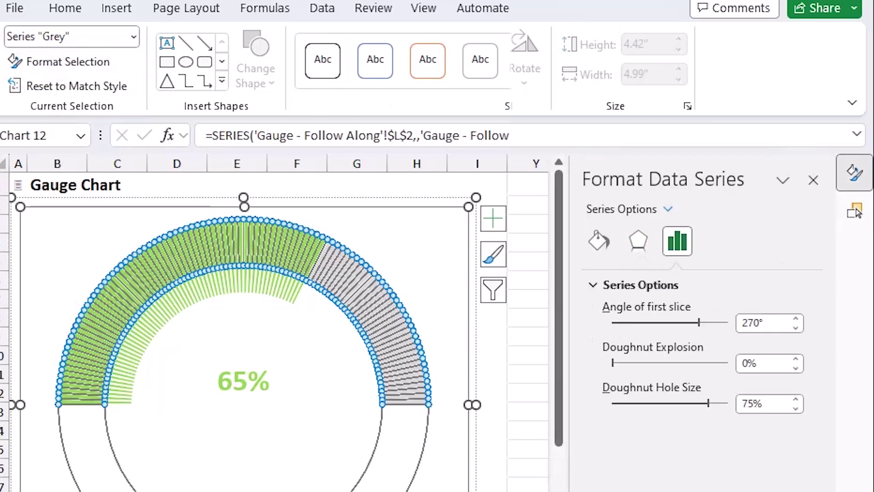
pyautogui.doubleClick(757, 402)
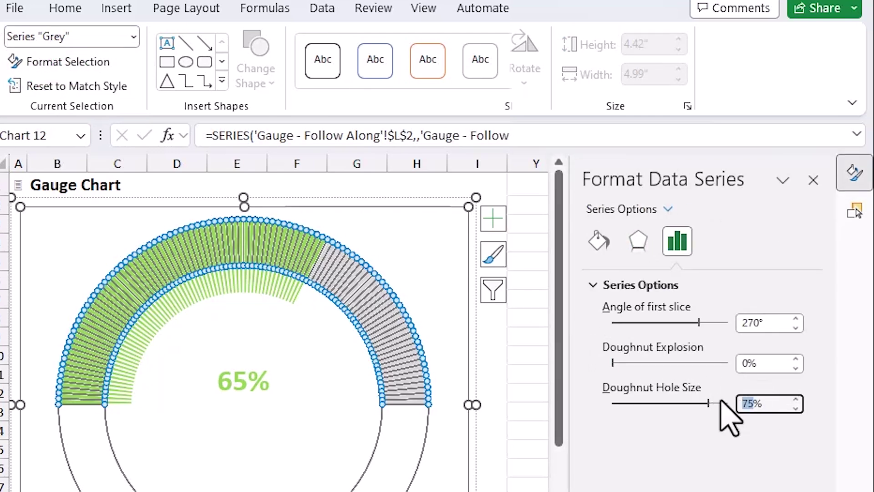
pyautogui.write('60')
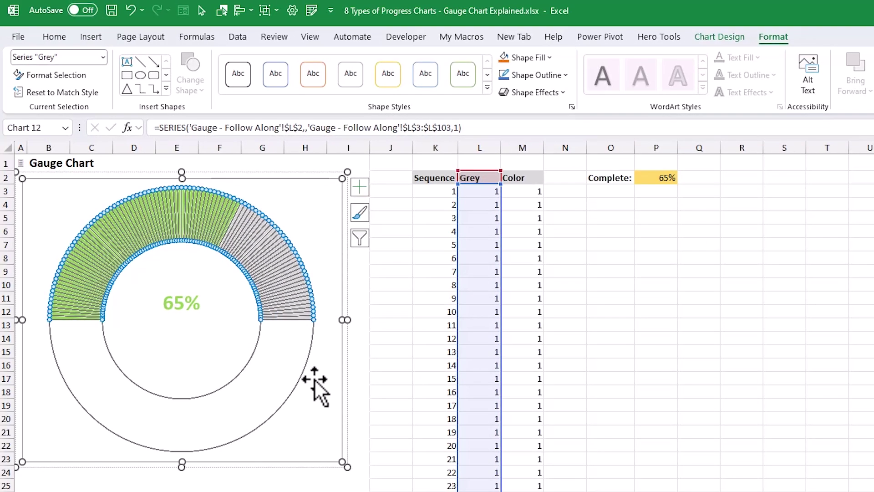
pyautogui.click(281, 374)
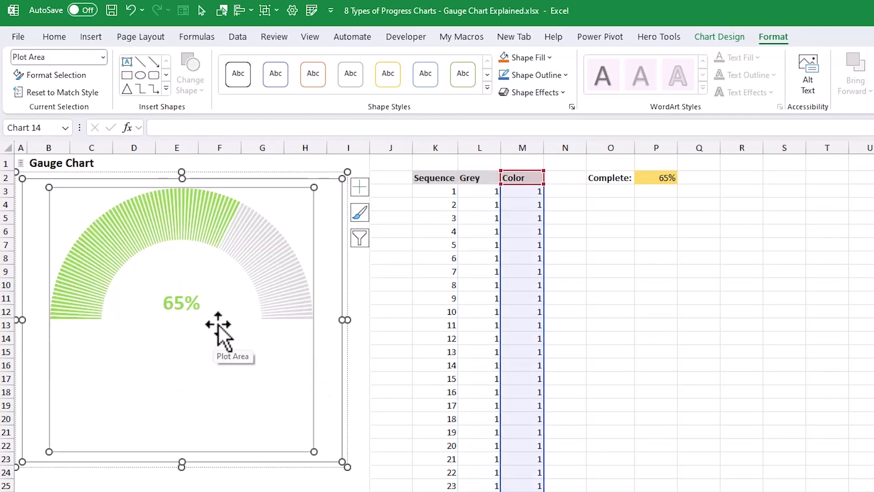